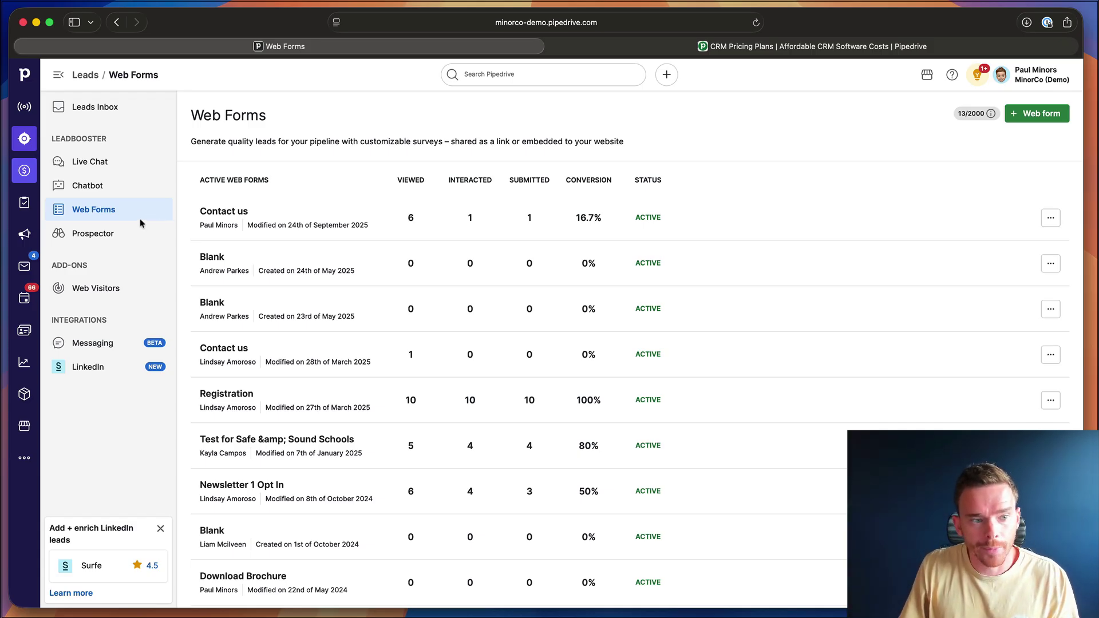
left_click(273, 206)
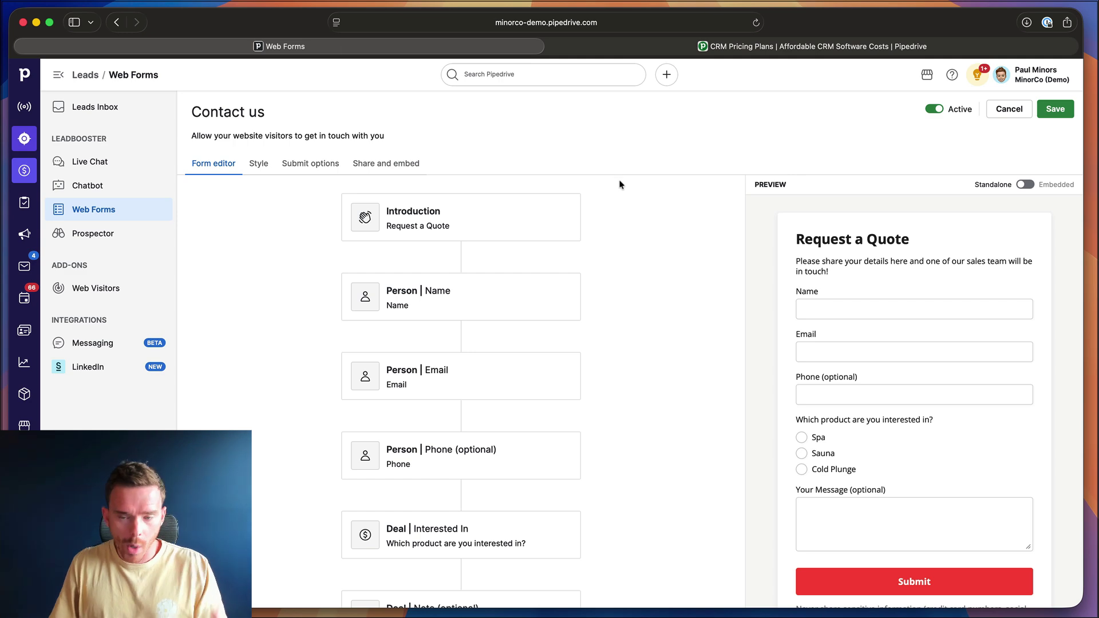
scroll(572, 226, "down", 1)
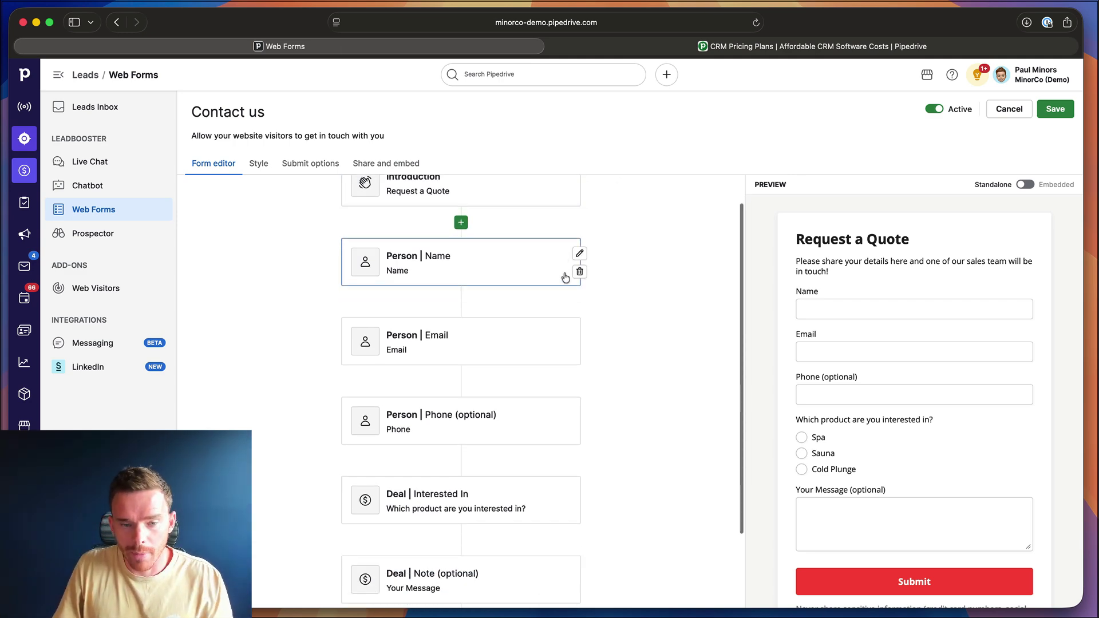
scroll(561, 280, "up", 1)
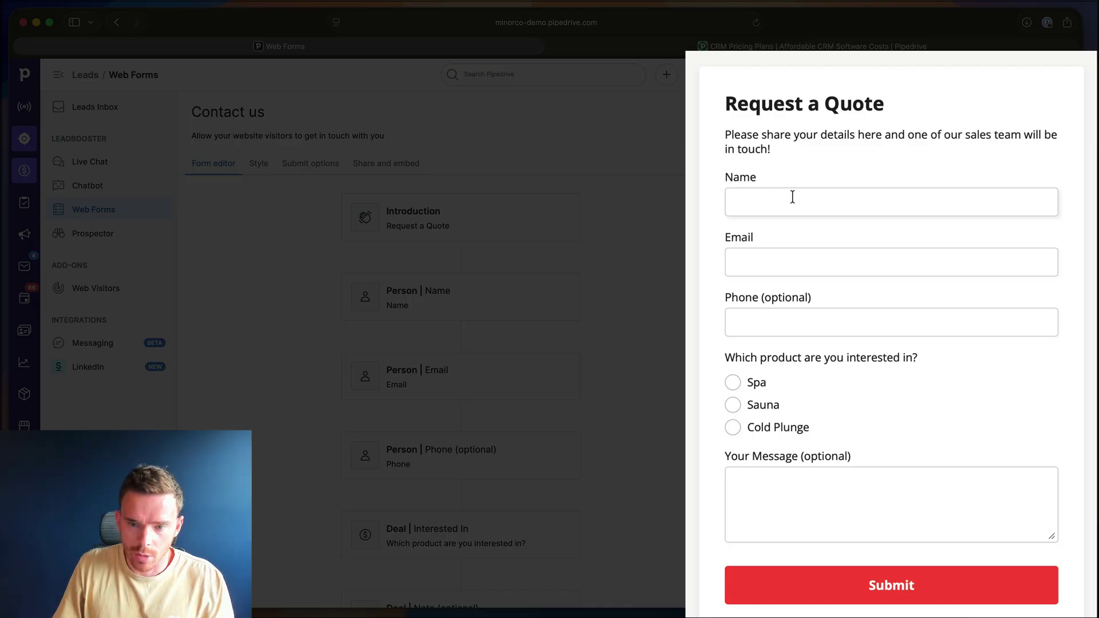
scroll(798, 320, "down", 2)
scroll(798, 322, "down", 1)
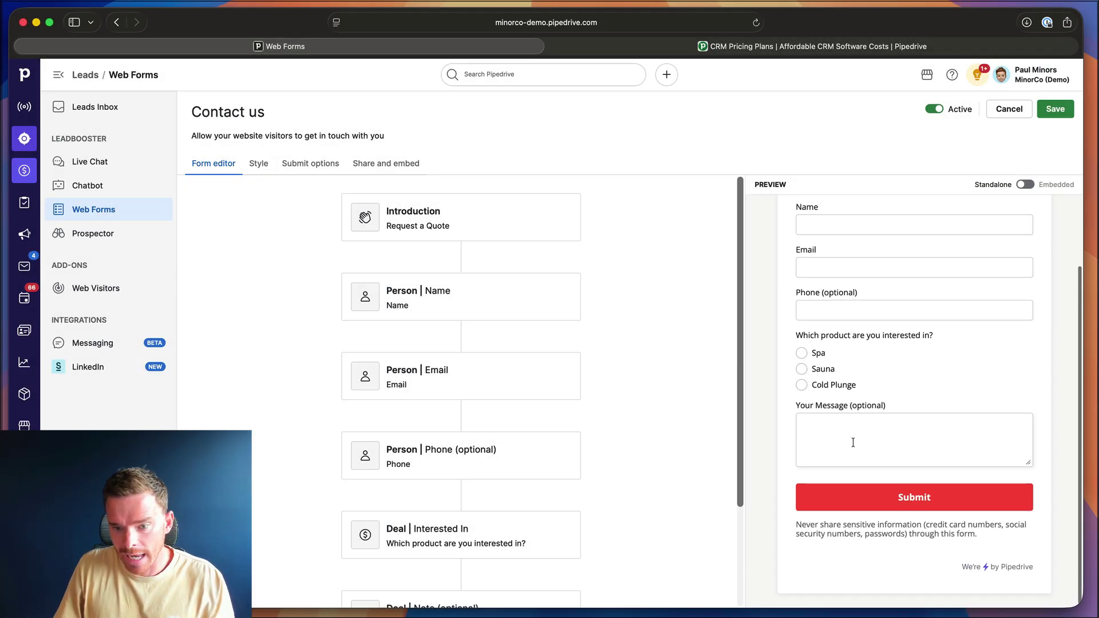
left_click(826, 448)
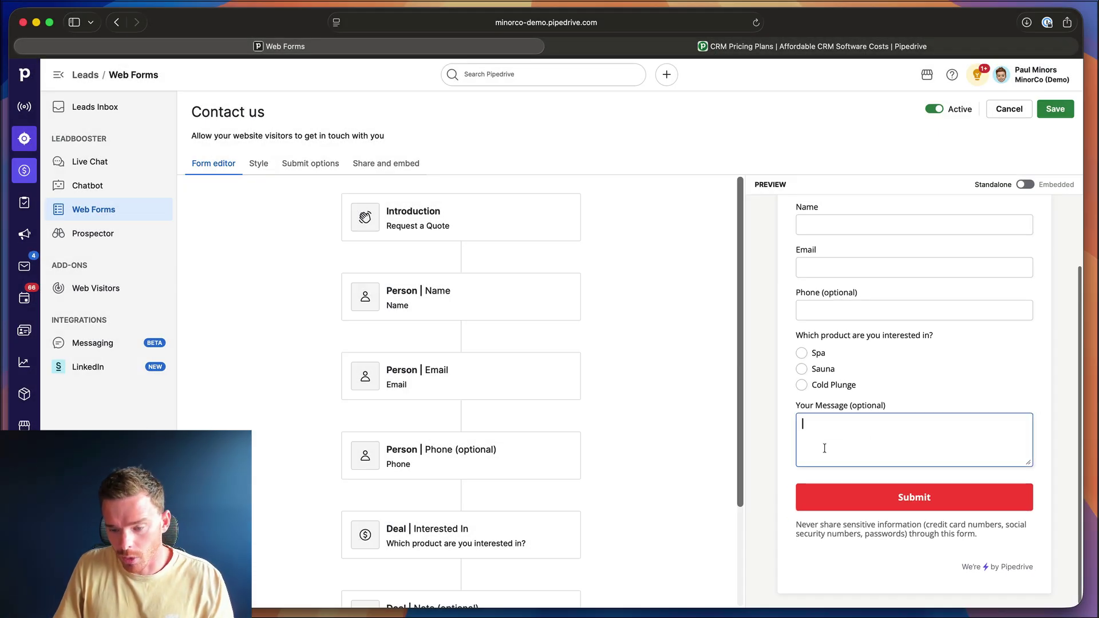
Show the Contact us form's submit options, keeping Save as Deal in the Sales Pipeline
left_click(310, 164)
scroll(446, 343, "down", 2)
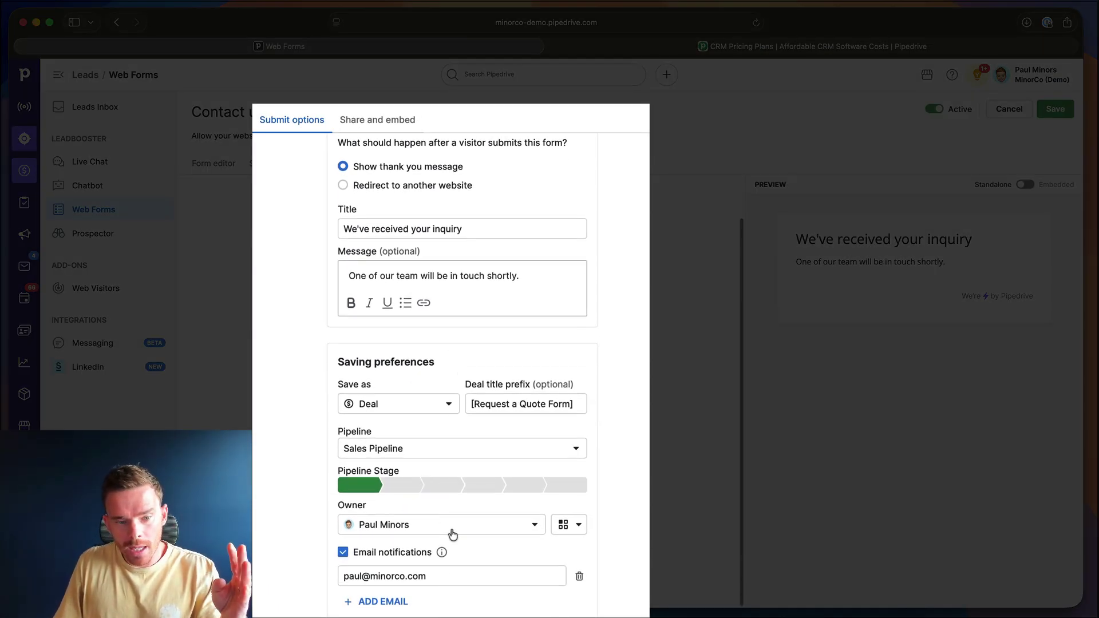
left_click(410, 405)
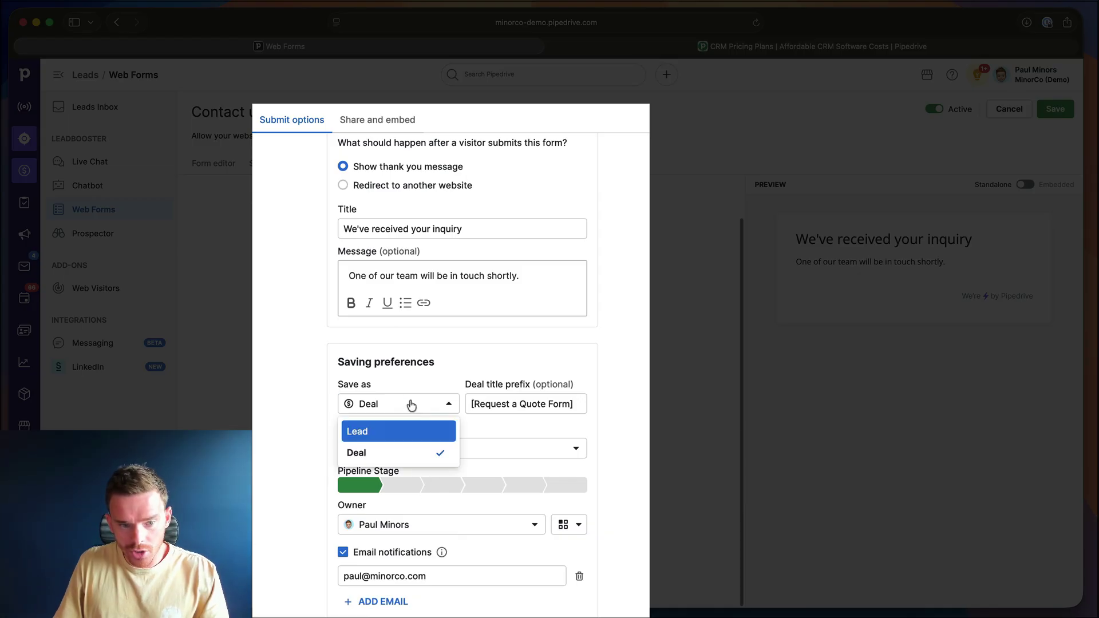
left_click(413, 410)
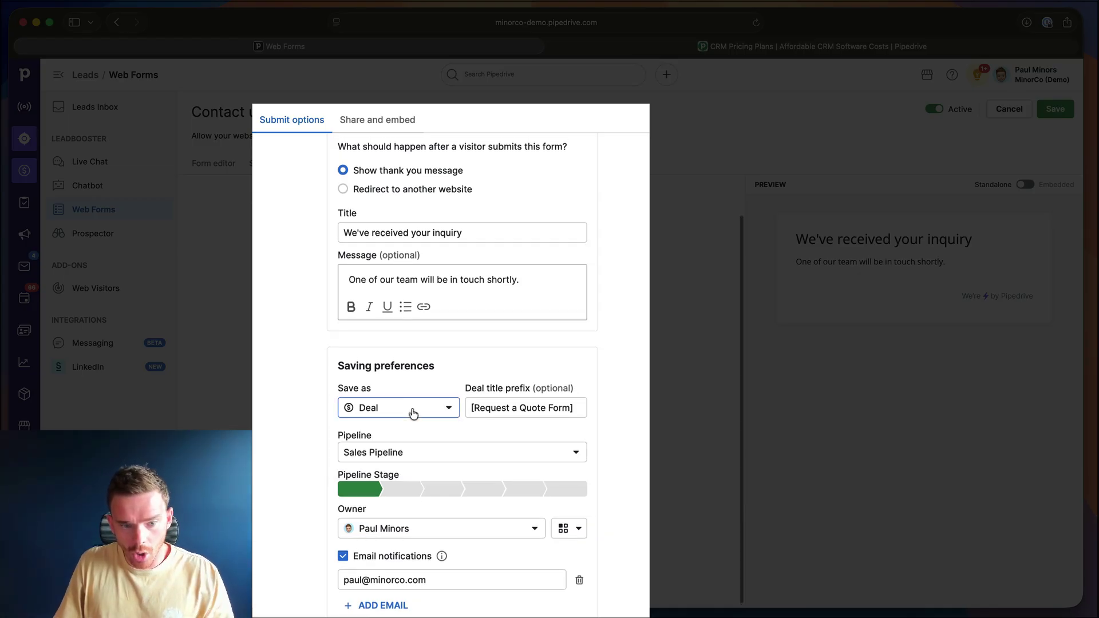
left_click(405, 451)
left_click(407, 455)
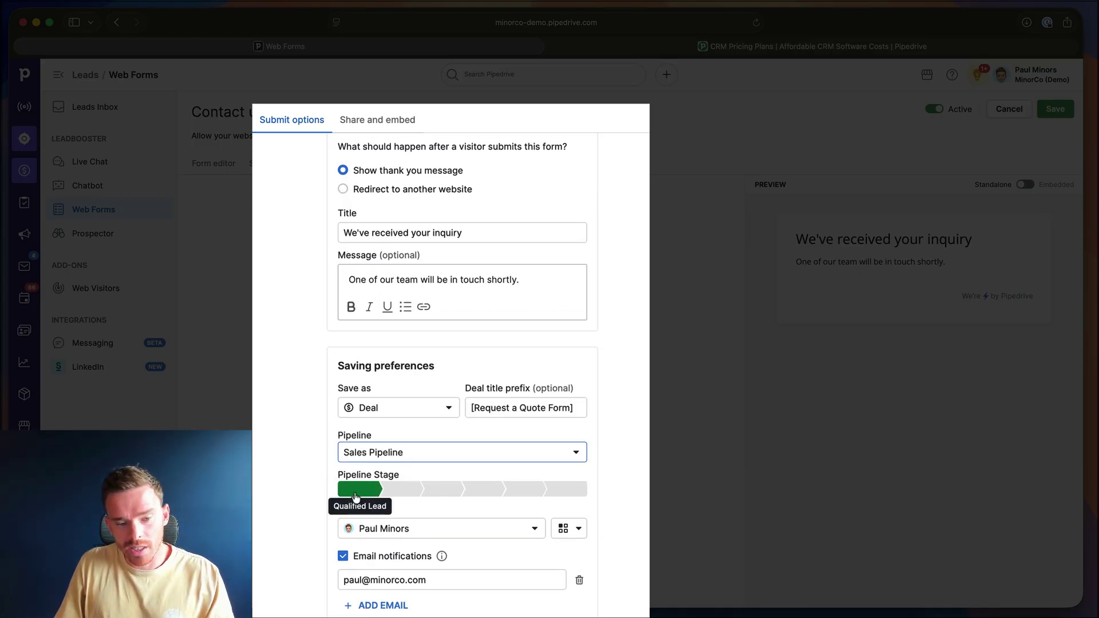
Review the '[Request a Quote Form]' deal title prefix
scroll(355, 497, "down", 1)
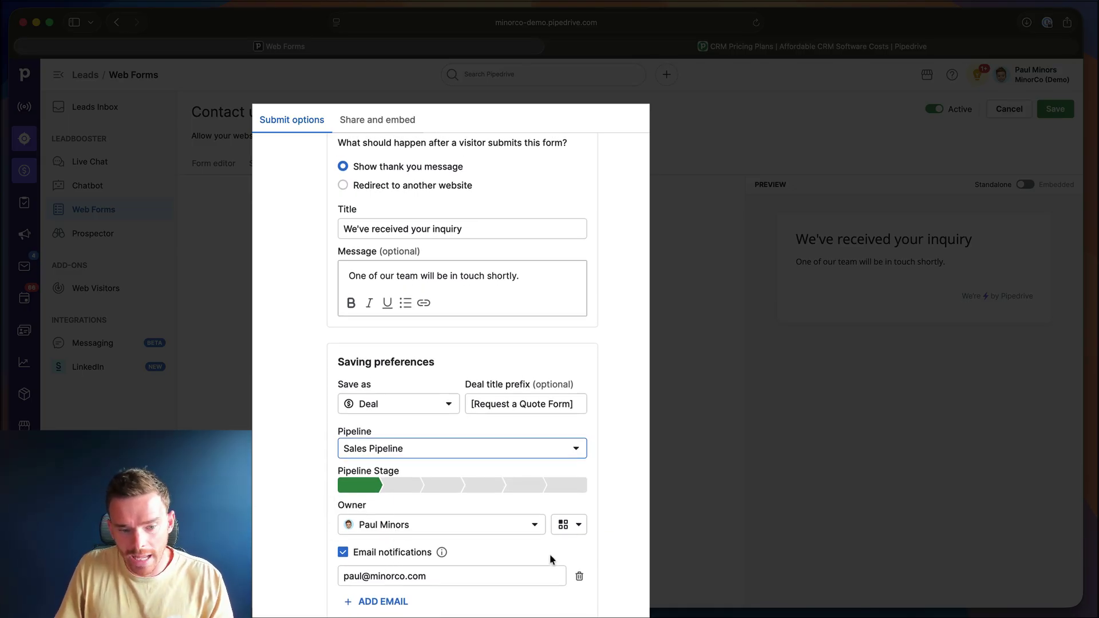
left_click_drag(577, 407, 437, 405)
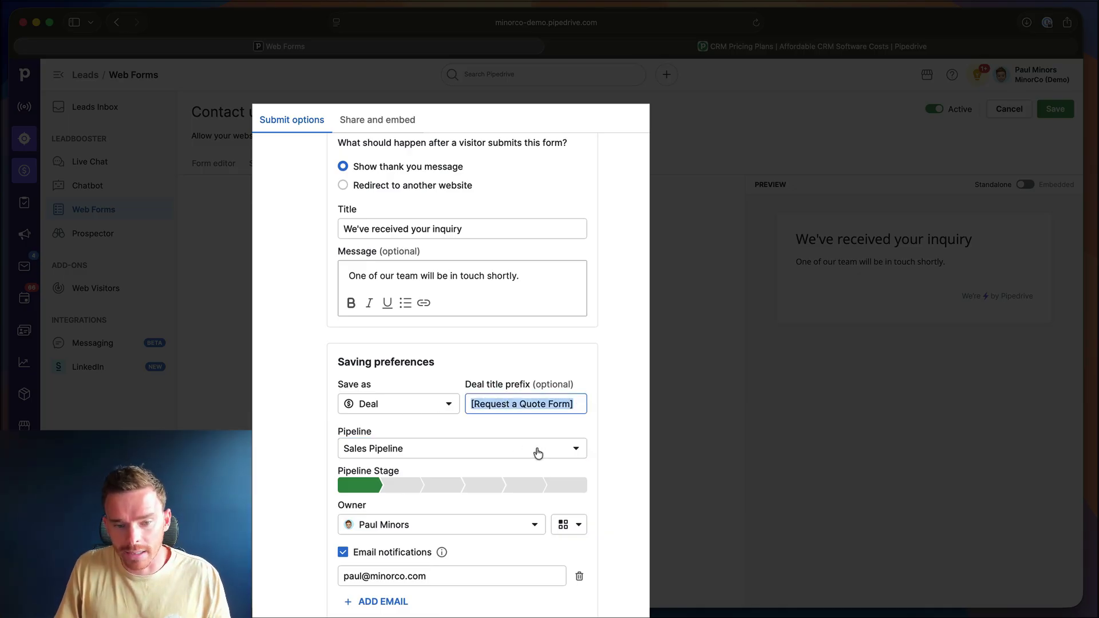
mouse_move(575, 406)
left_mouse_down()
mouse_move(428, 396)
mouse_move(574, 404)
left_mouse_up()
left_click(476, 402)
scroll(485, 380, "up", 2)
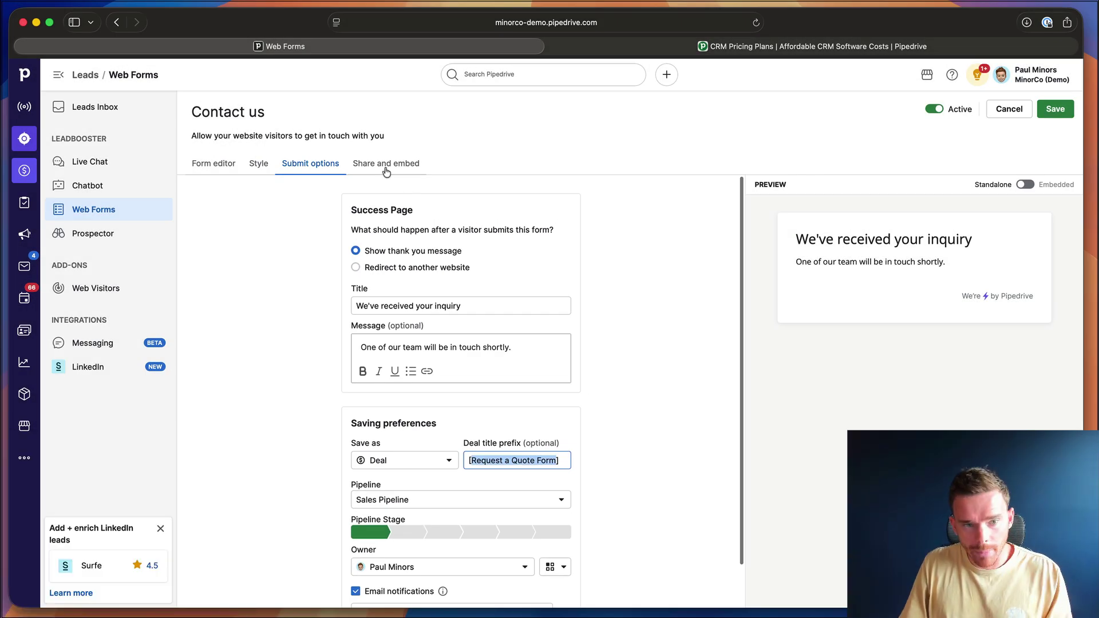
Copy the Contact us form's share link from Share and embed
left_click(383, 170)
left_click(327, 386)
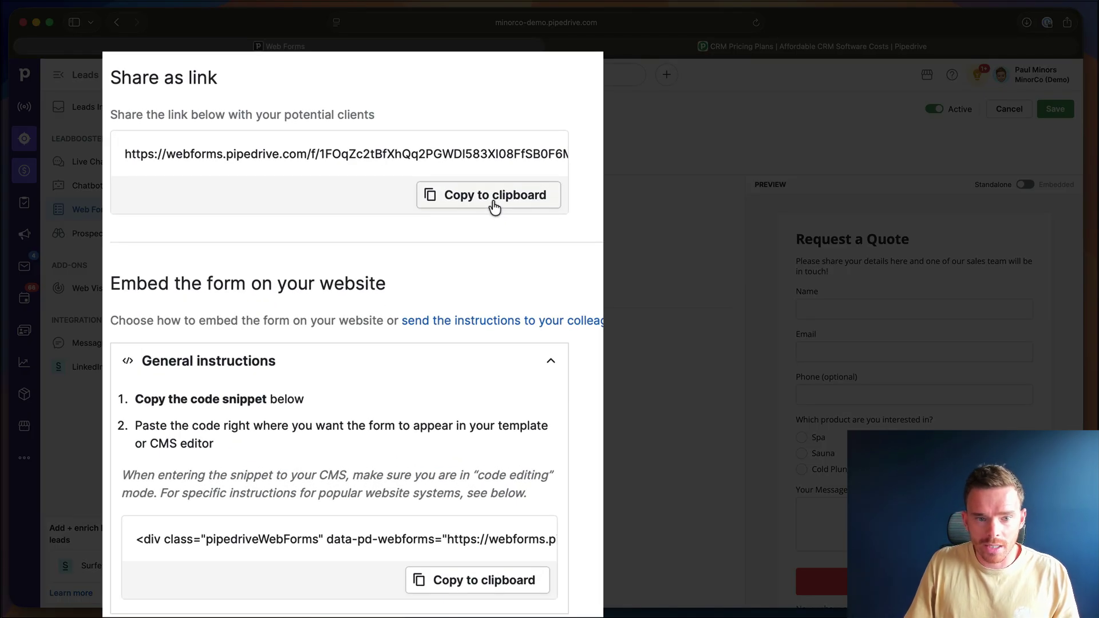
left_click(447, 281)
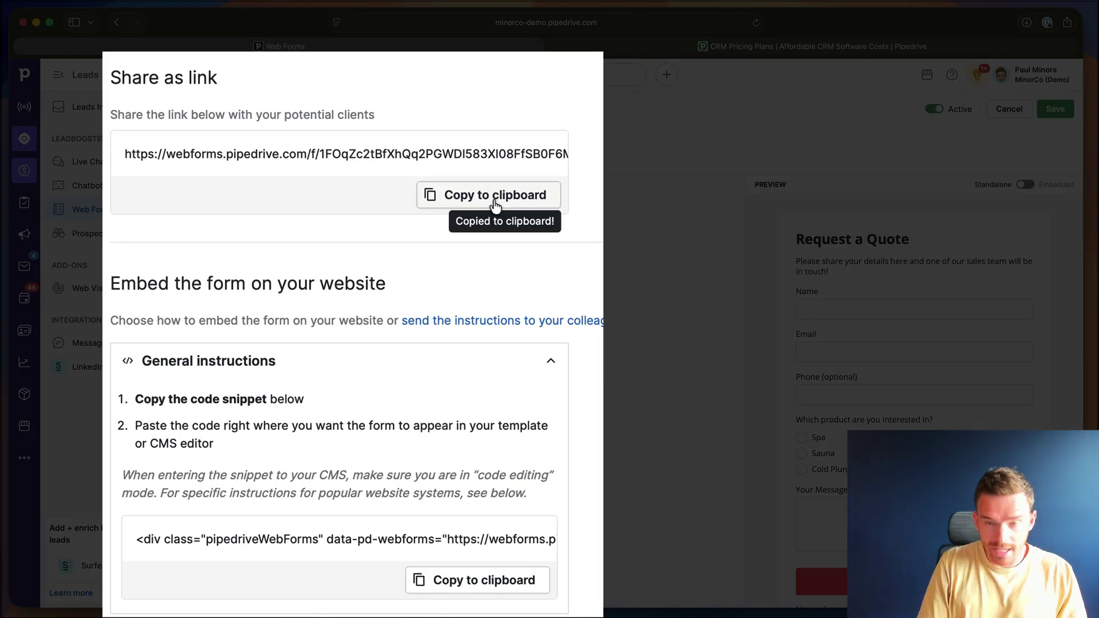
Load the copied Request a Quote form link in a new tab, then return to the pricing page
key("super+t")
key("super+v")
key("Return")
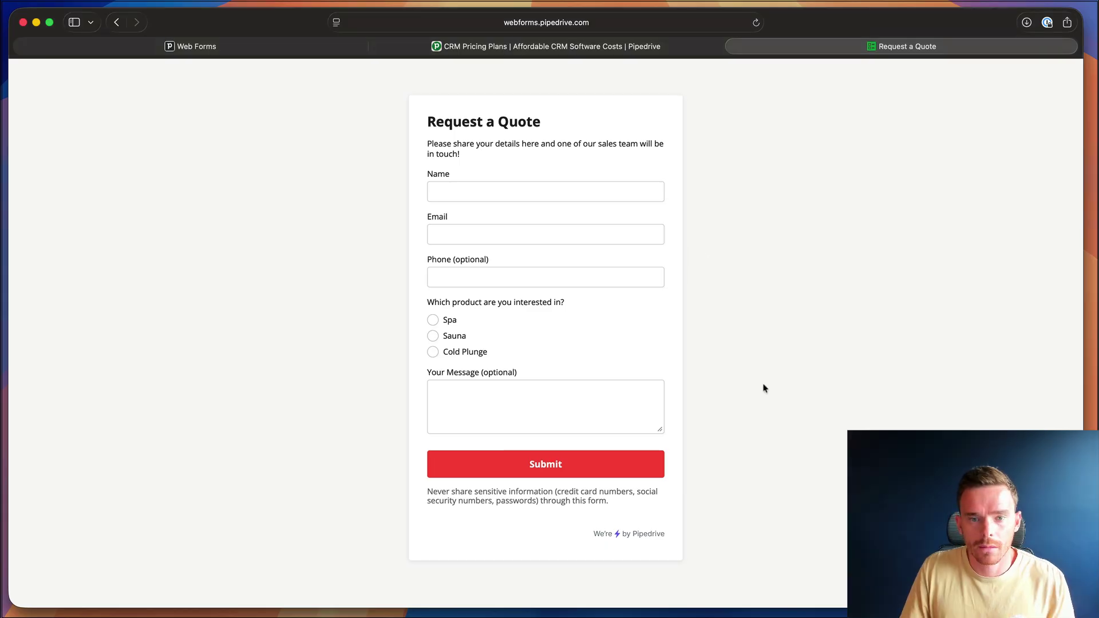
key("ctrl+shift+Tab")
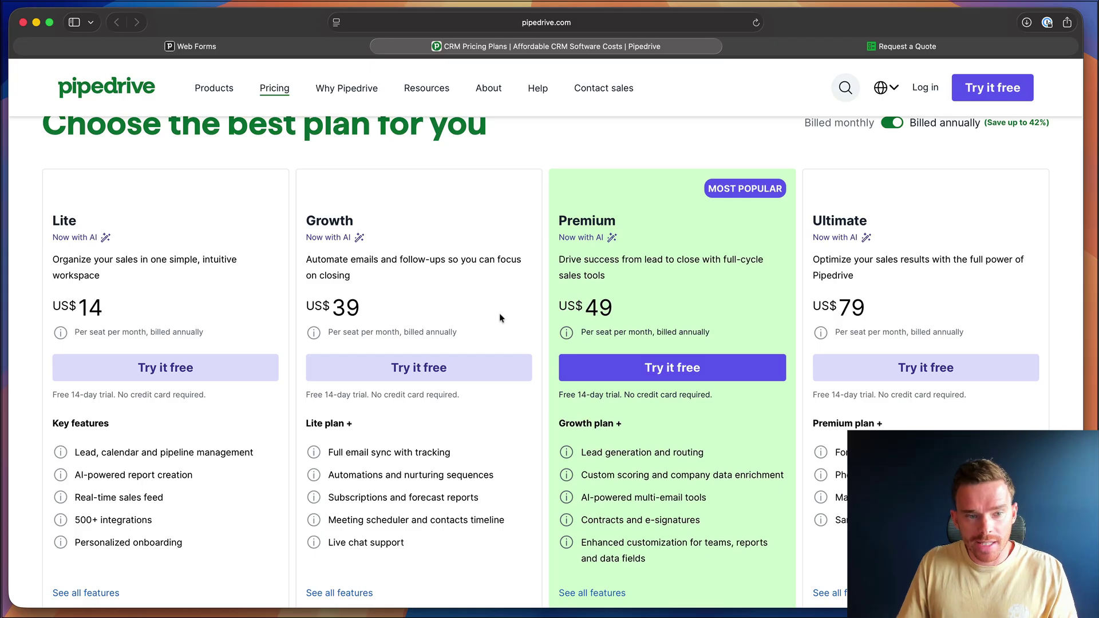
Review the Growth plan's full feature comparison, then go back to the Contact us form editor
scroll(444, 265, "down", 1)
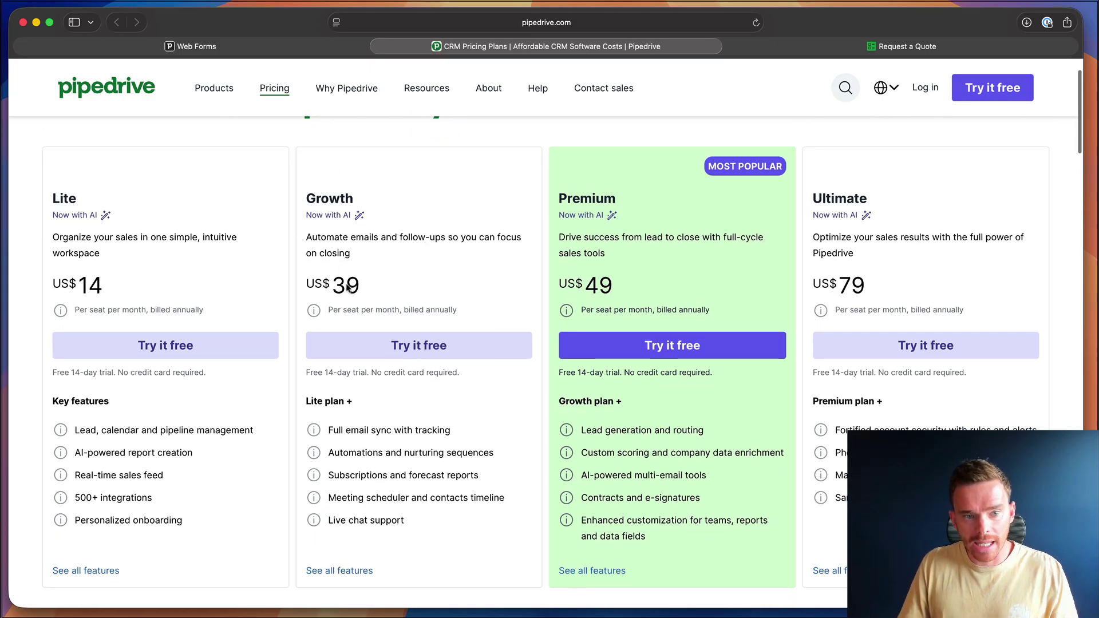
left_click(366, 571)
scroll(458, 301, "up", 10)
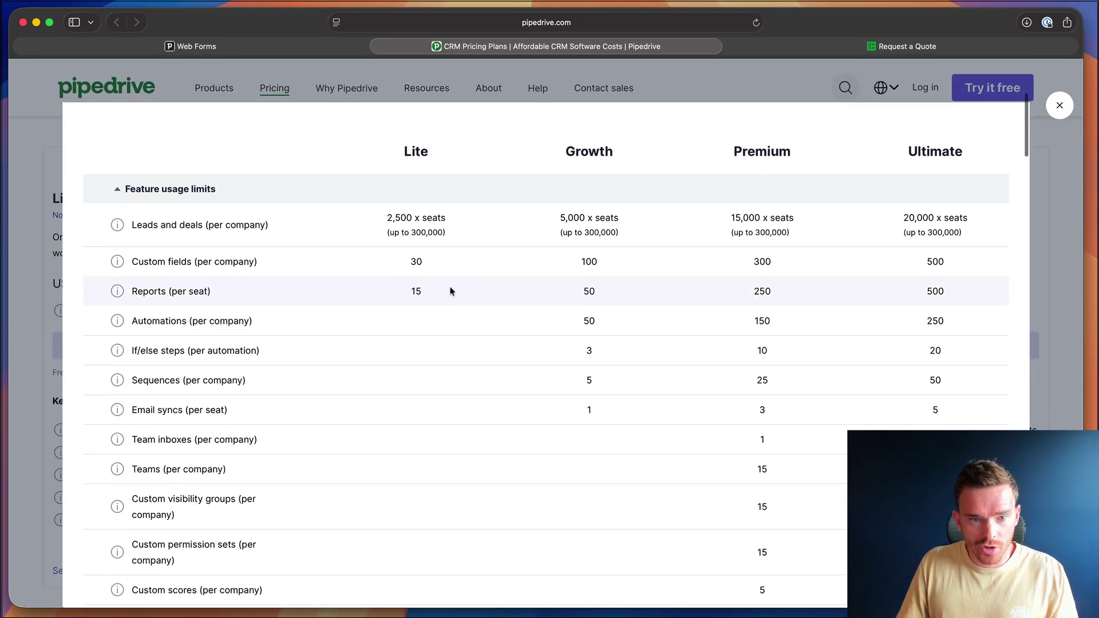
scroll(451, 291, "down", 1)
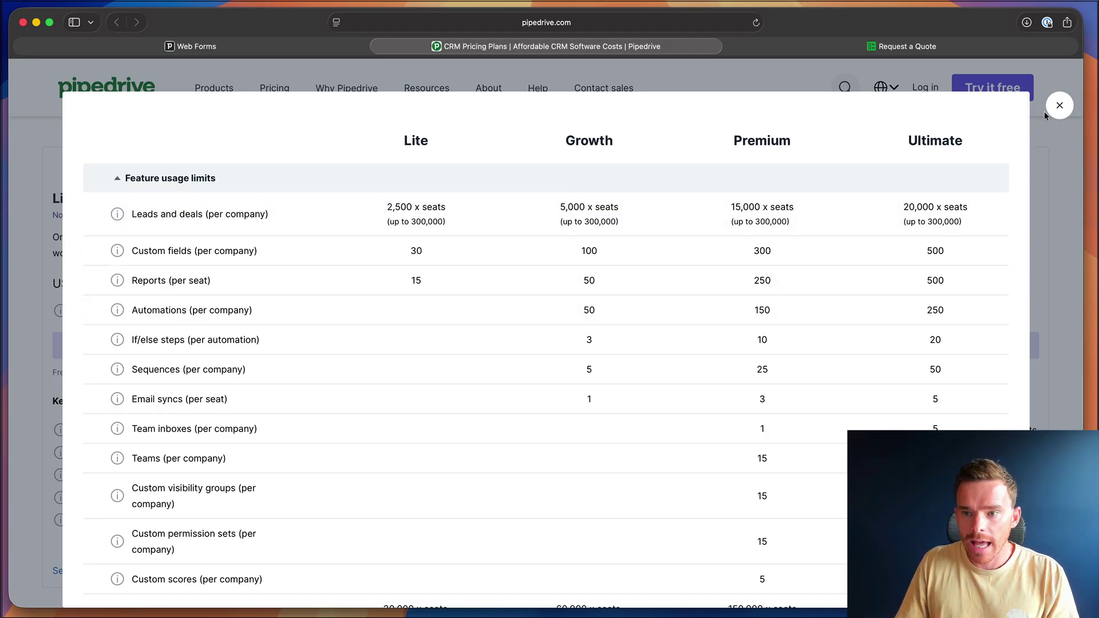
left_click(1059, 106)
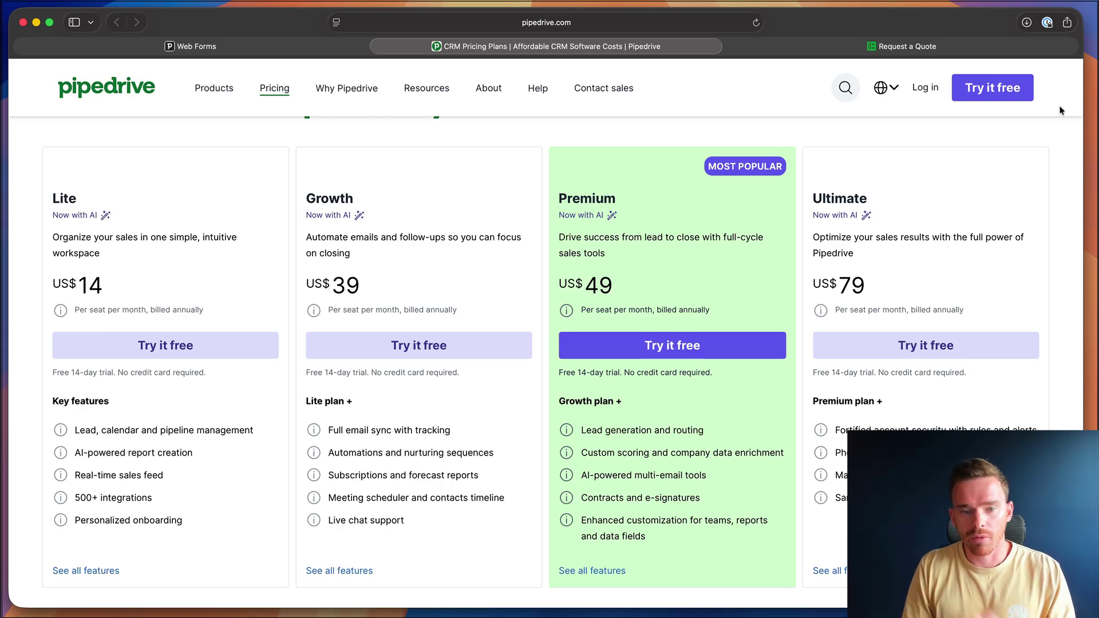
scroll(1051, 117, "up", 1)
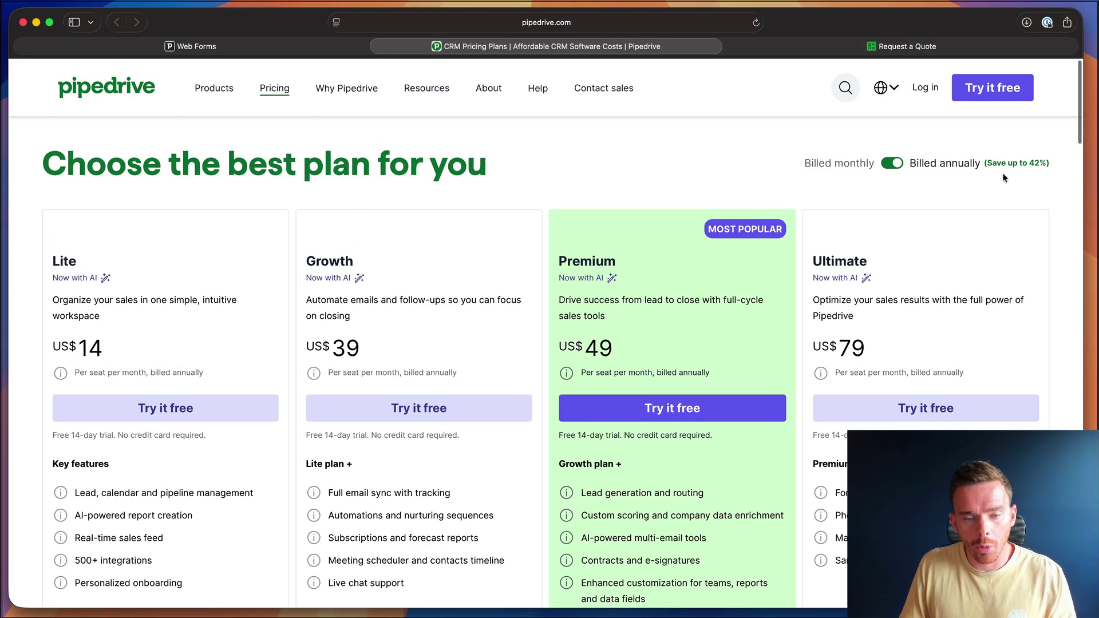
left_click(324, 50)
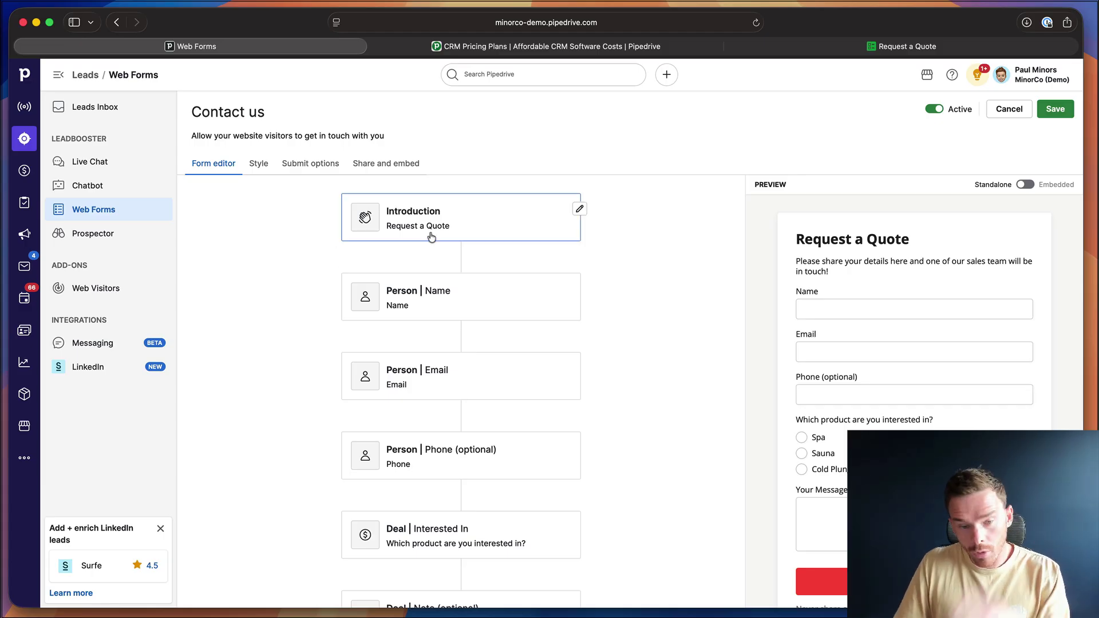
Go to the Sales Inbox and start a blank new email draft
left_click(30, 270)
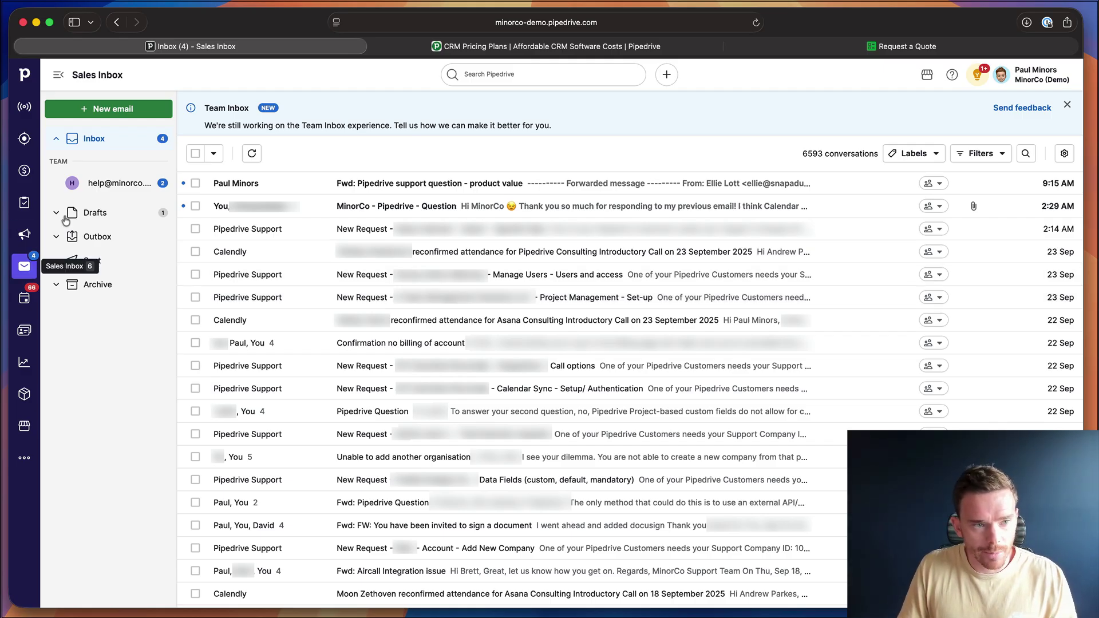
left_click(114, 112)
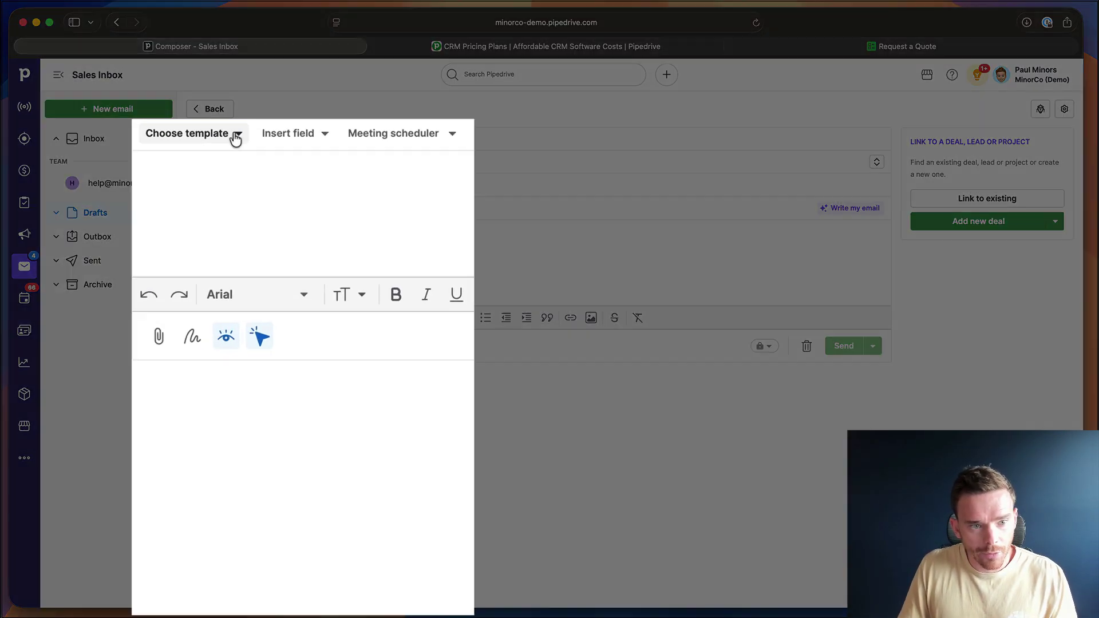
Open the 'New lead (Spa)' template for editing via Choose template > Manage templates
left_click(255, 210)
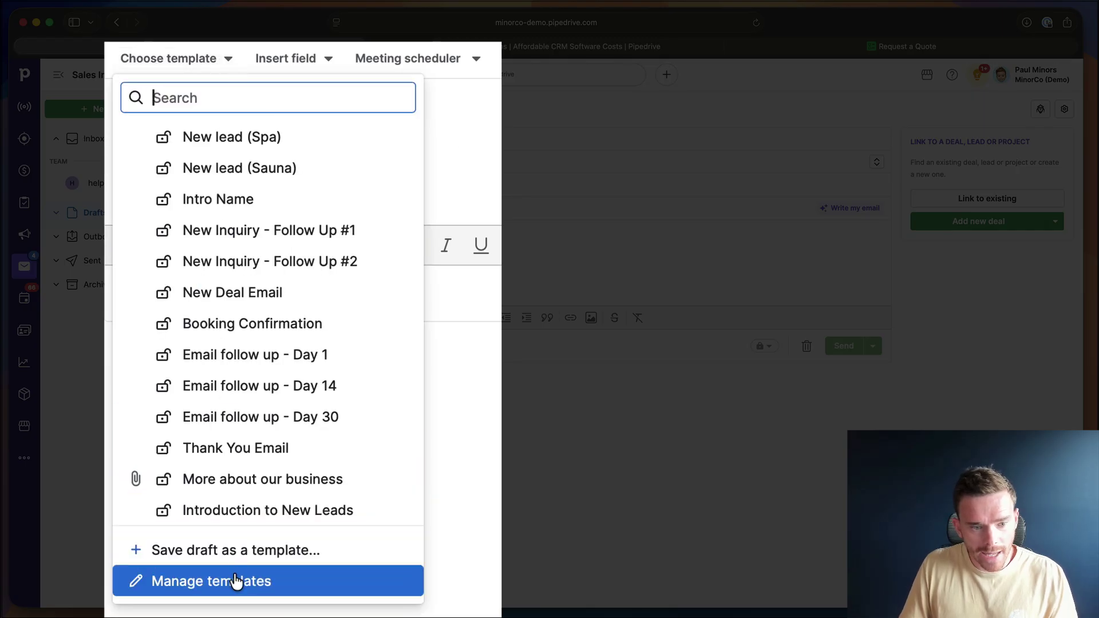
left_click(238, 581)
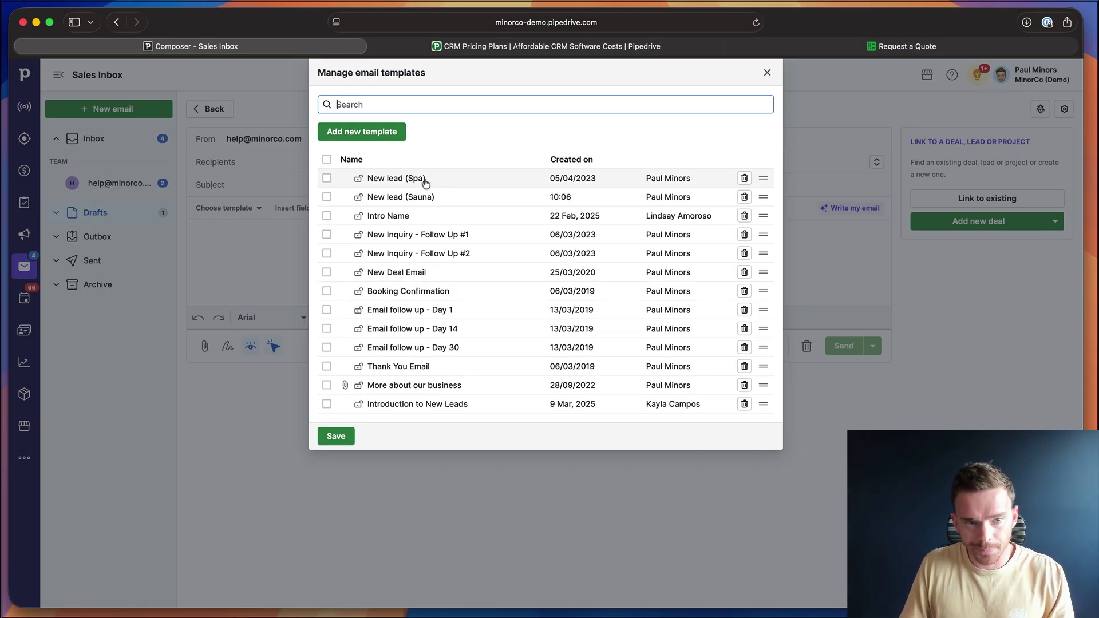
left_click(424, 178)
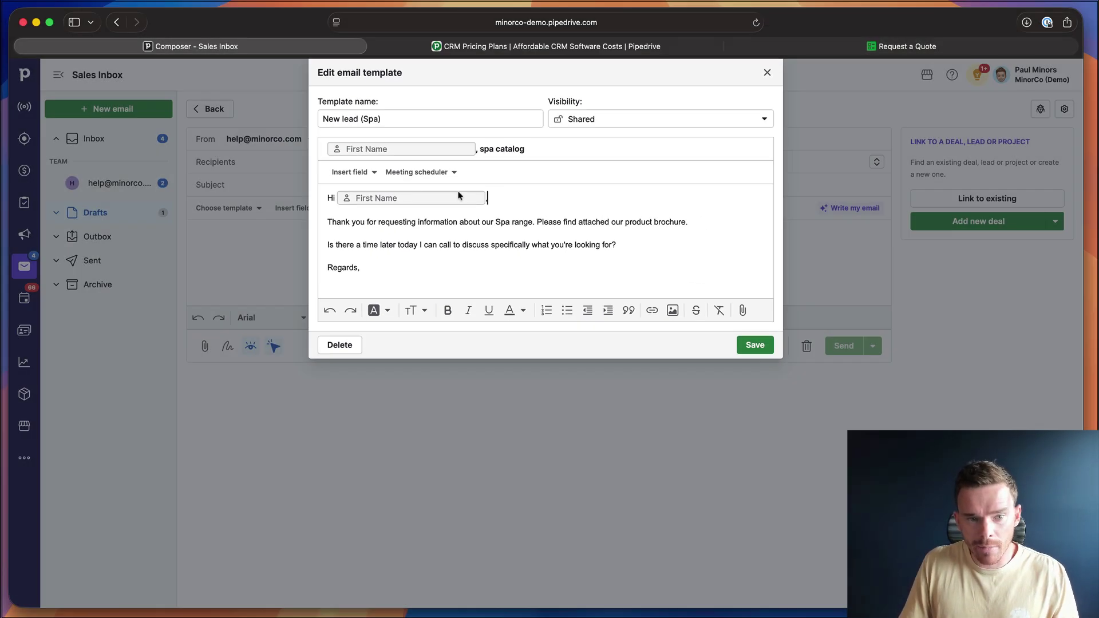
Review the insertable fields and the Spa range and call-time sentences in the body
left_click(311, 166)
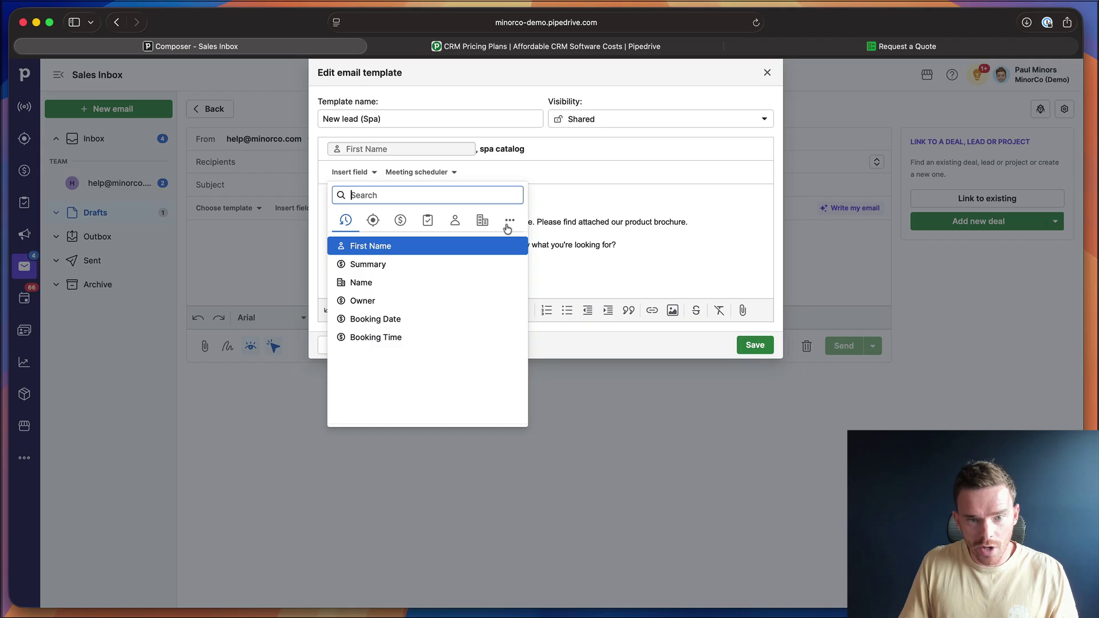
left_click(597, 207)
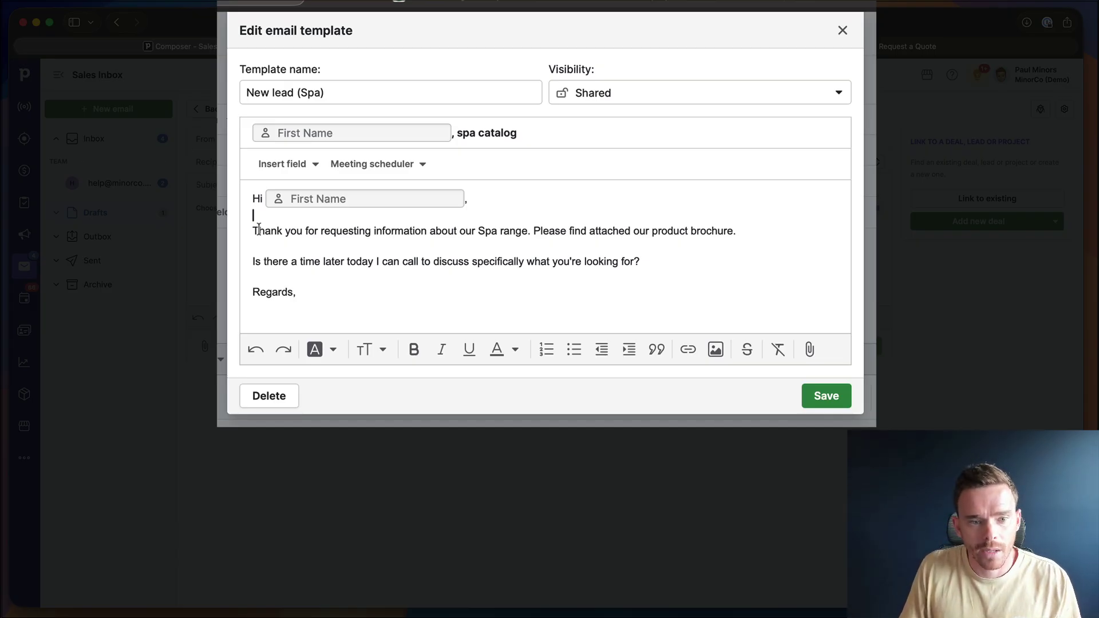
left_click_drag(254, 229, 756, 230)
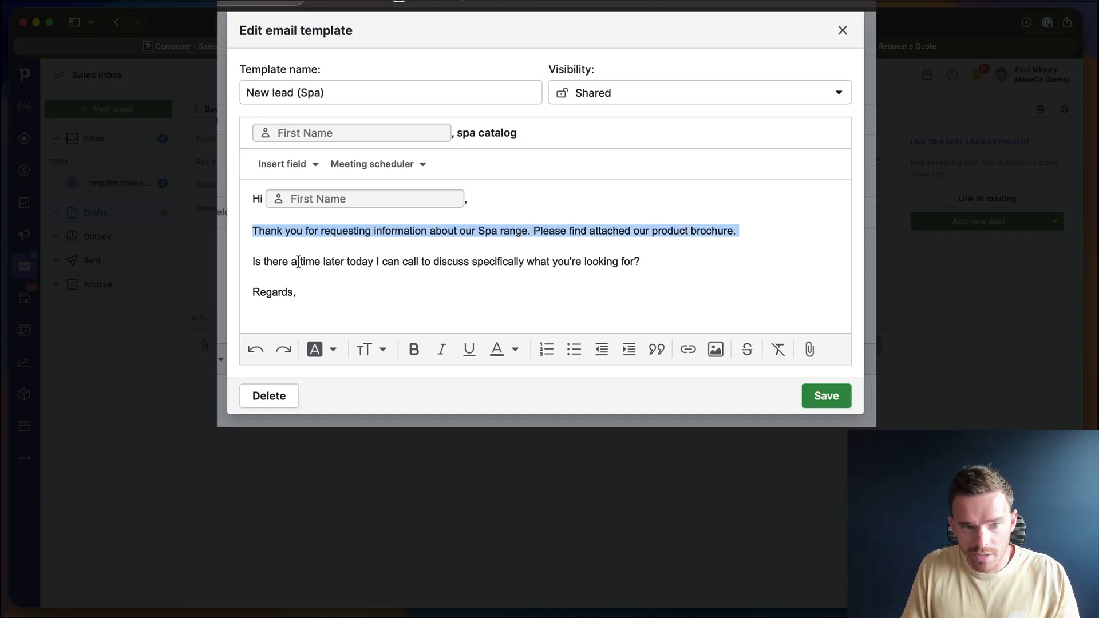
left_click_drag(288, 261, 623, 257)
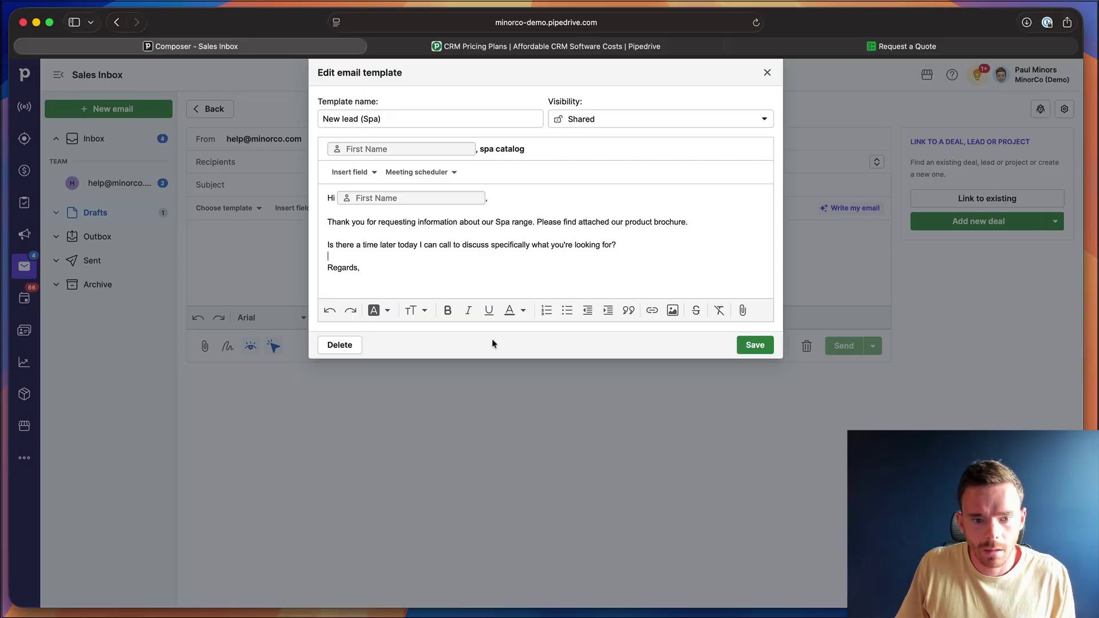
Close the template editor and create a new automation from More > Automations
left_click(766, 72)
left_click(764, 73)
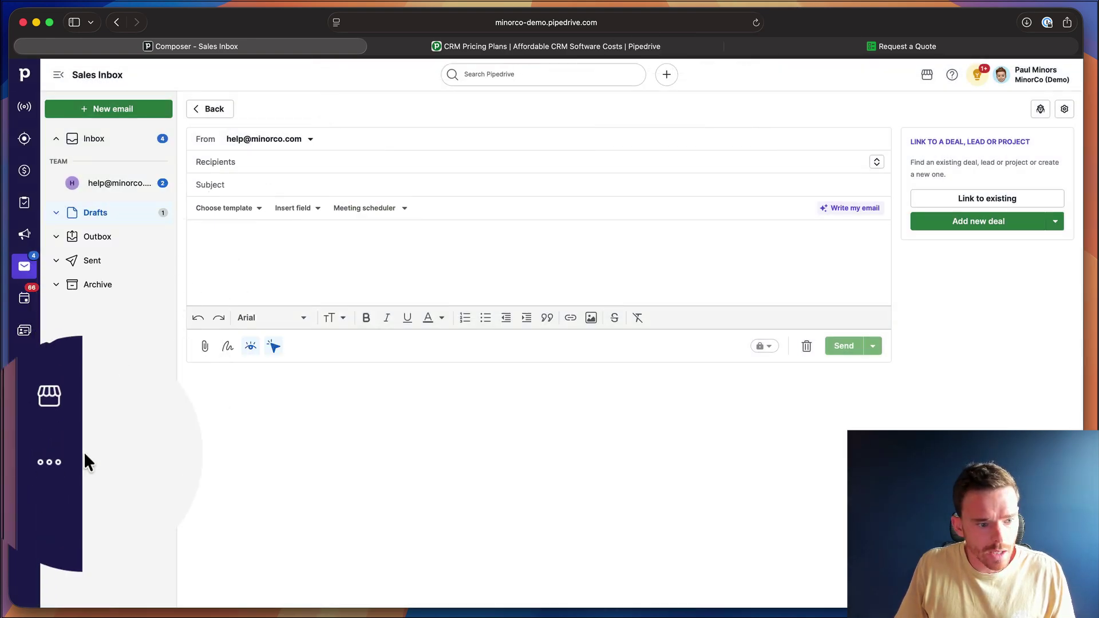
left_click(24, 457)
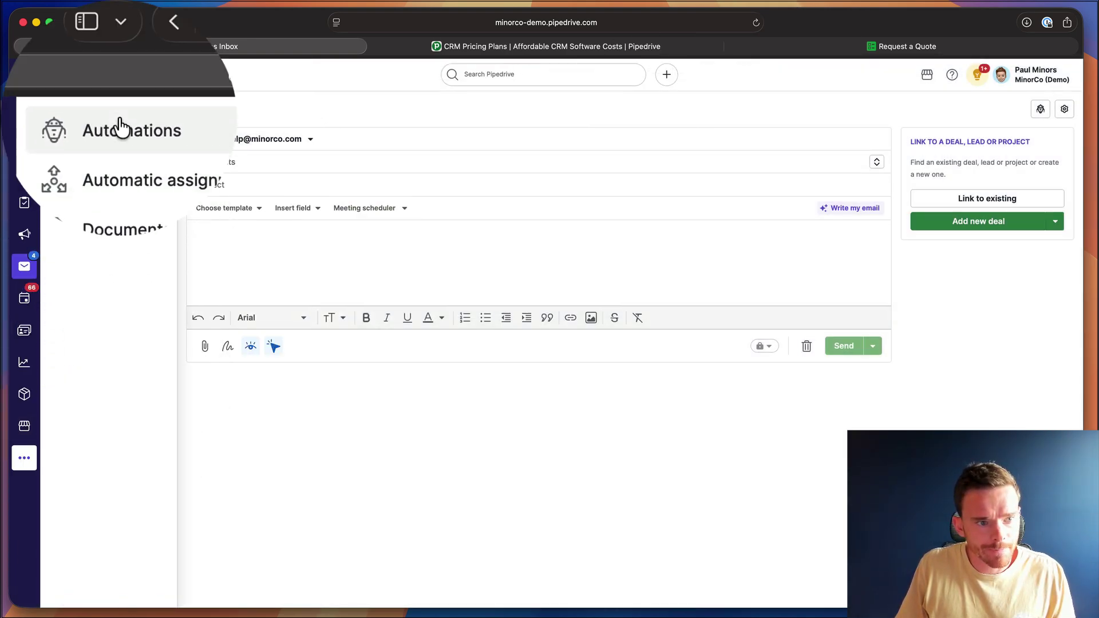
left_click(120, 127)
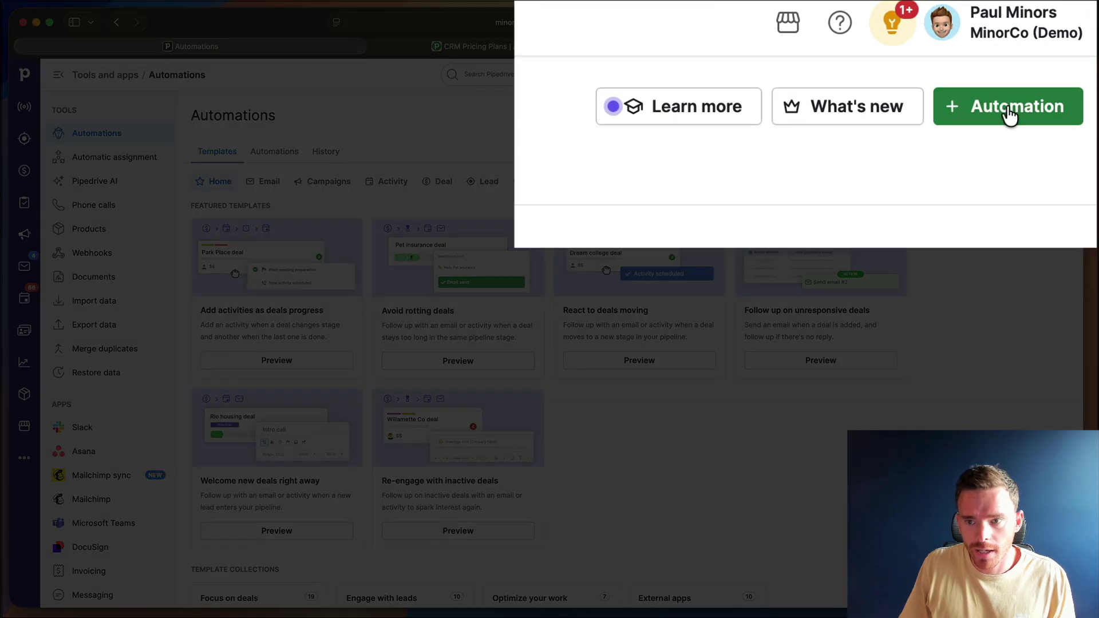
left_click(1009, 115)
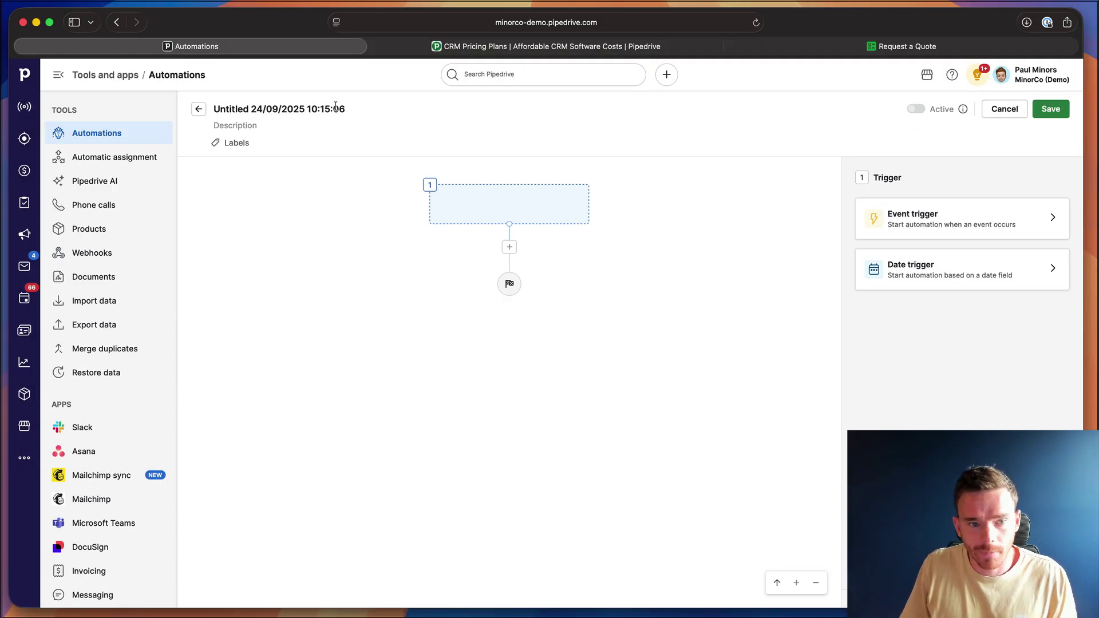
Name the automation 'New Web Lead » Automated Email'
left_click(336, 108)
key("super+a")
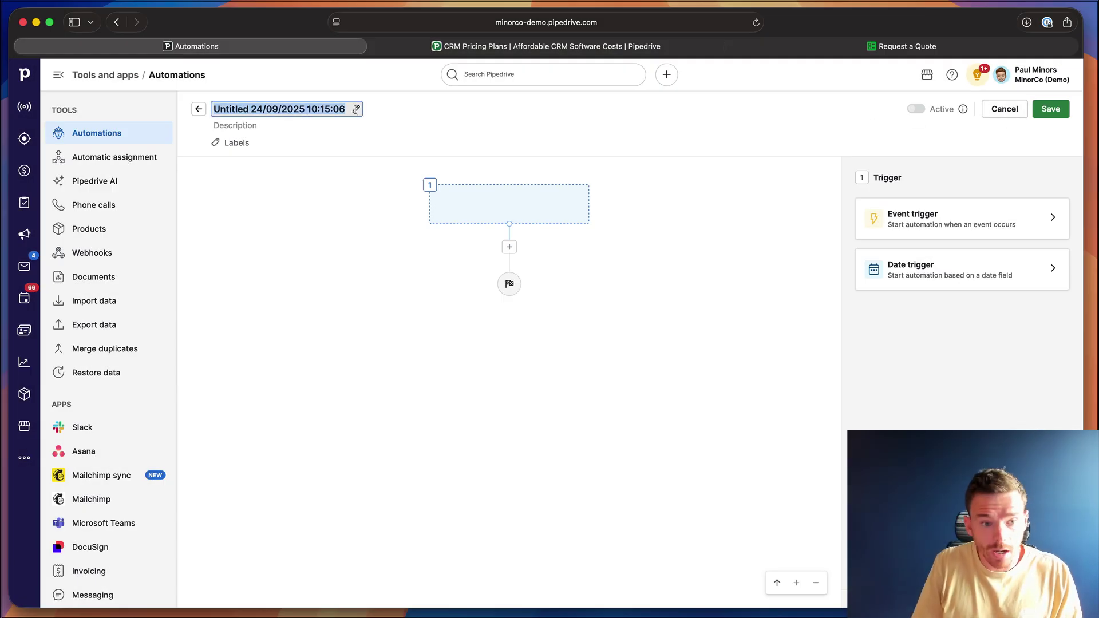
type("New We")
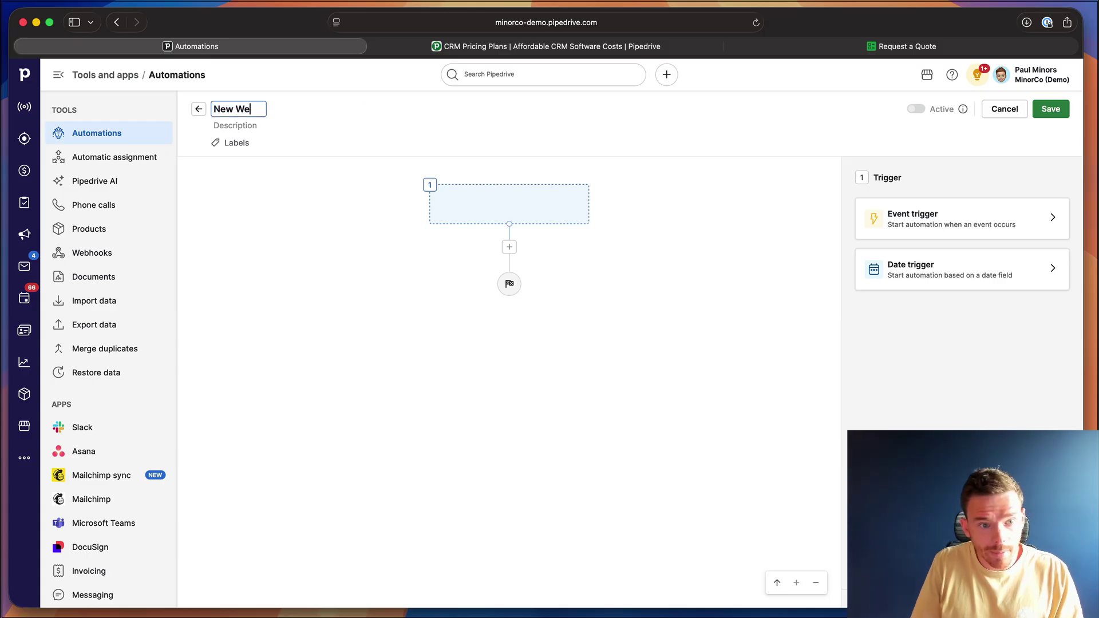
type("b Lead » ")
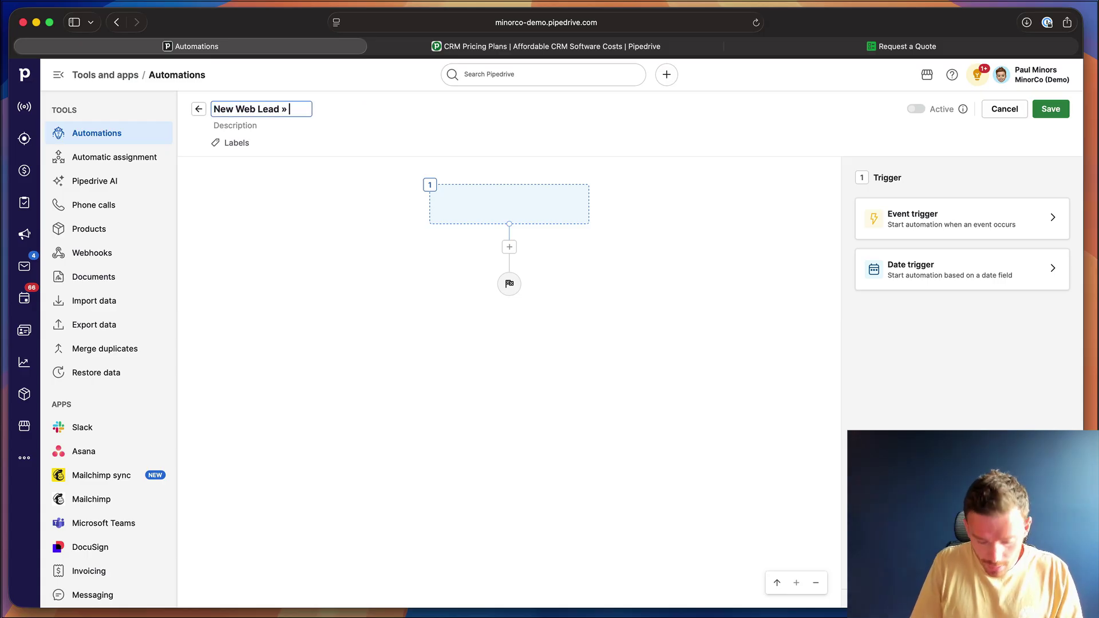
type("Automated Email")
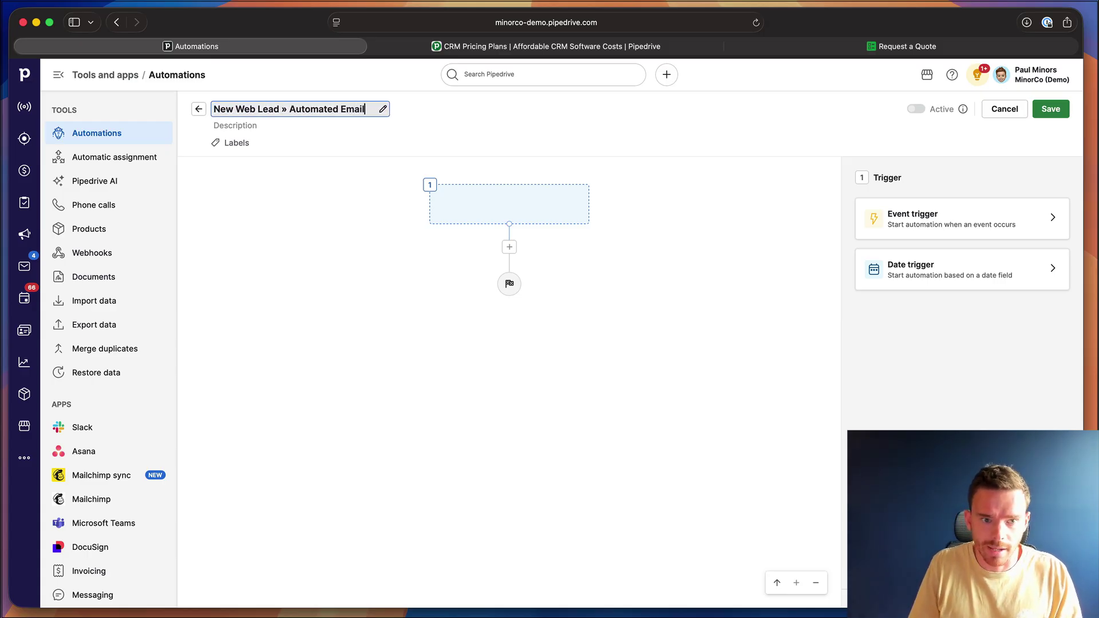
left_click(665, 134)
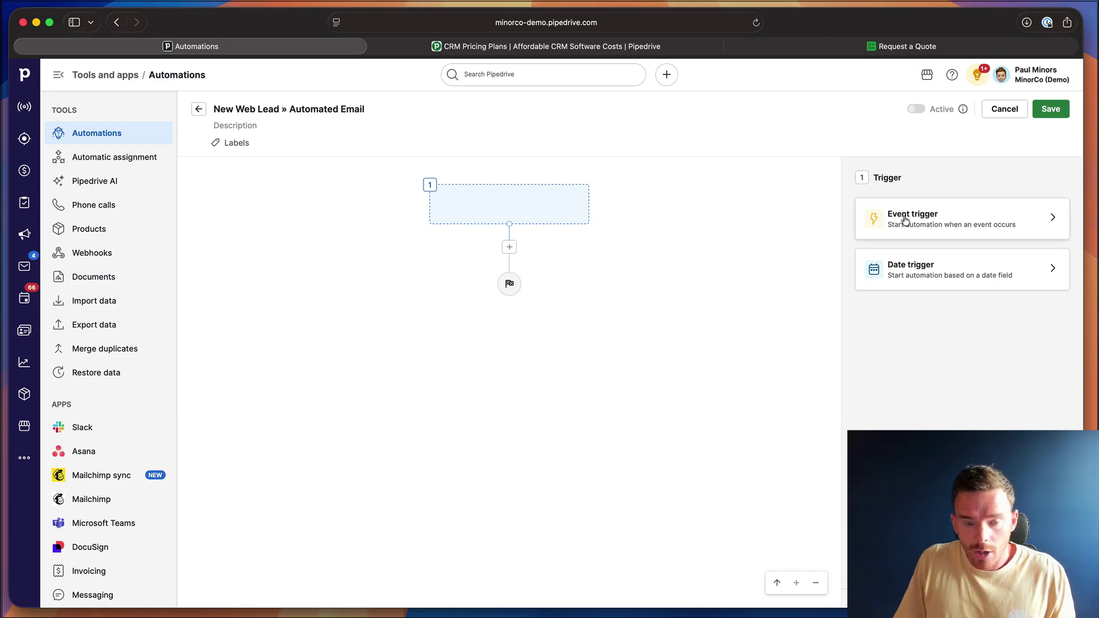
Set the automation's event trigger to Deal > Added
left_click(955, 221)
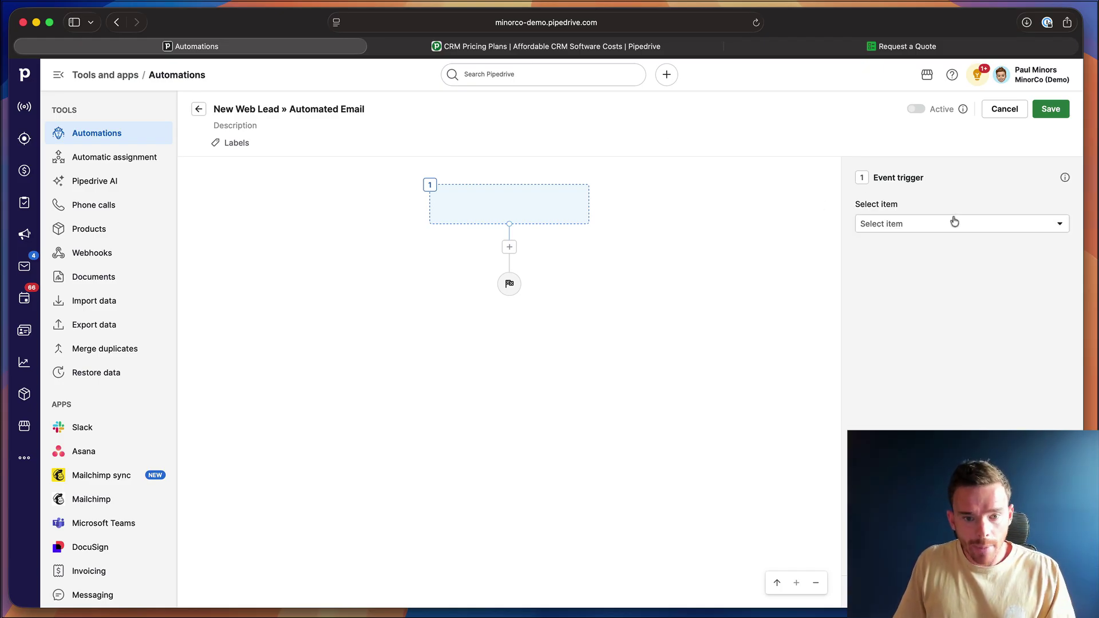
left_click(949, 224)
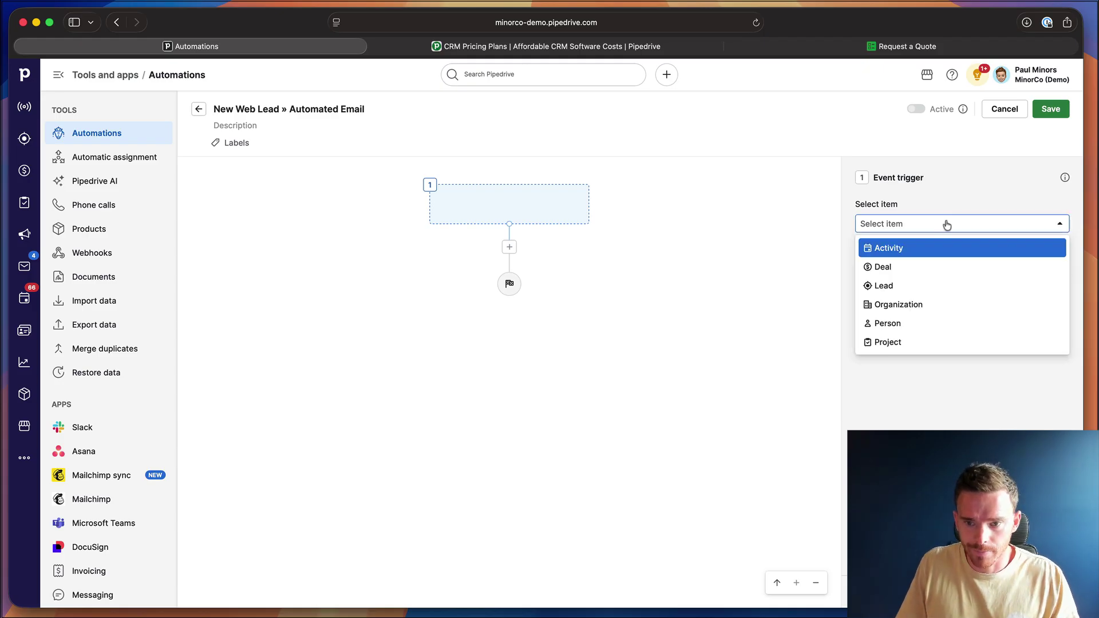
left_click(914, 268)
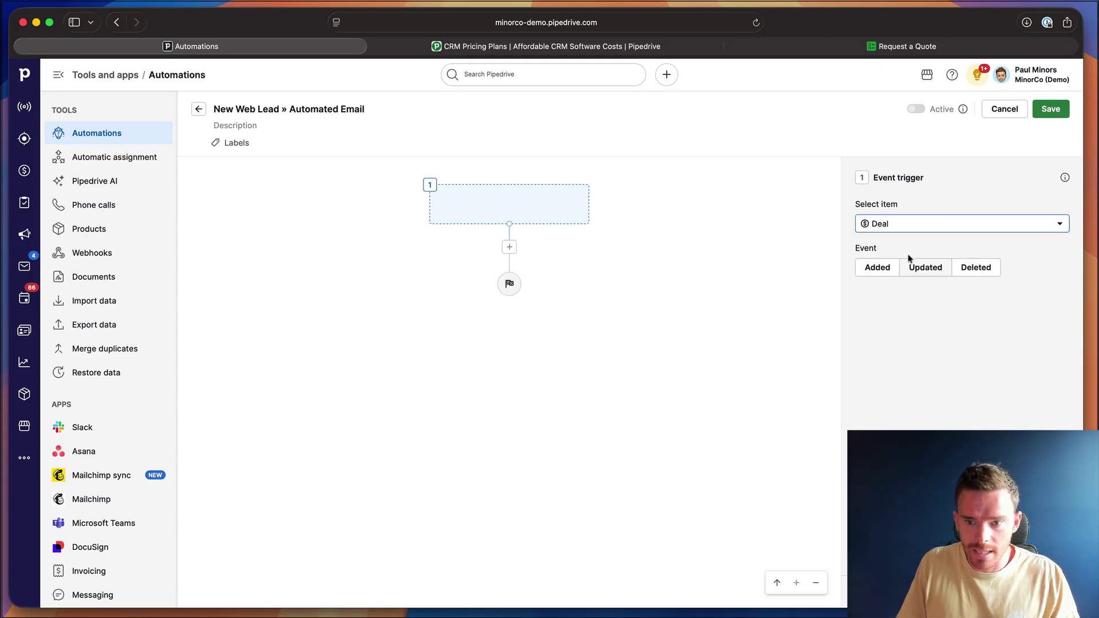
left_click(926, 267)
left_click(880, 273)
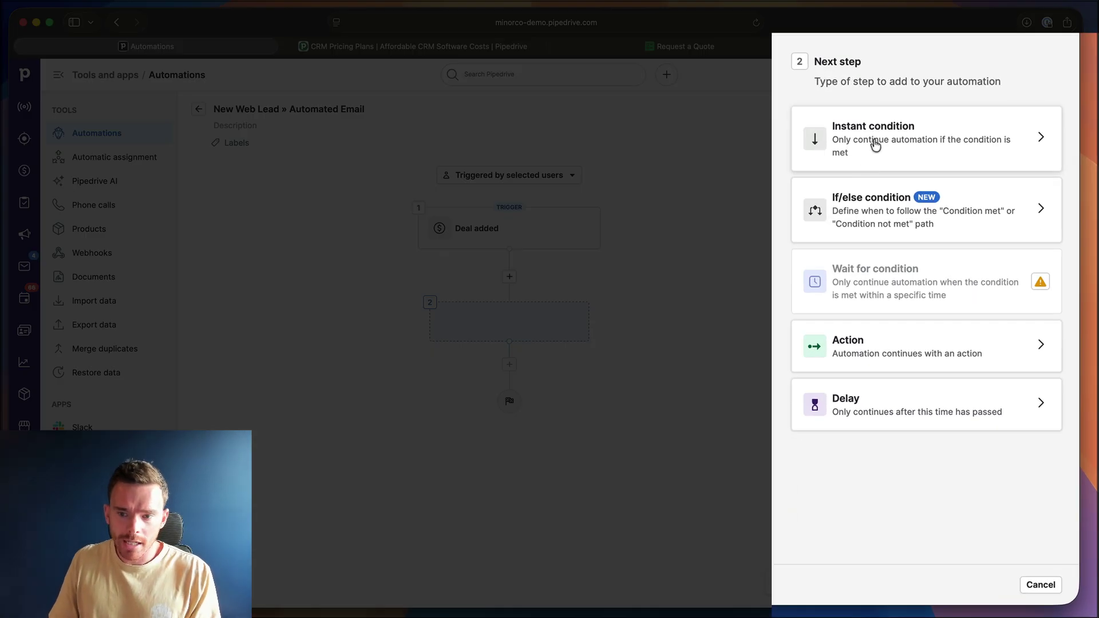
Add an instant condition: Deal title contains '[Request a Quote Form]'
left_click(918, 243)
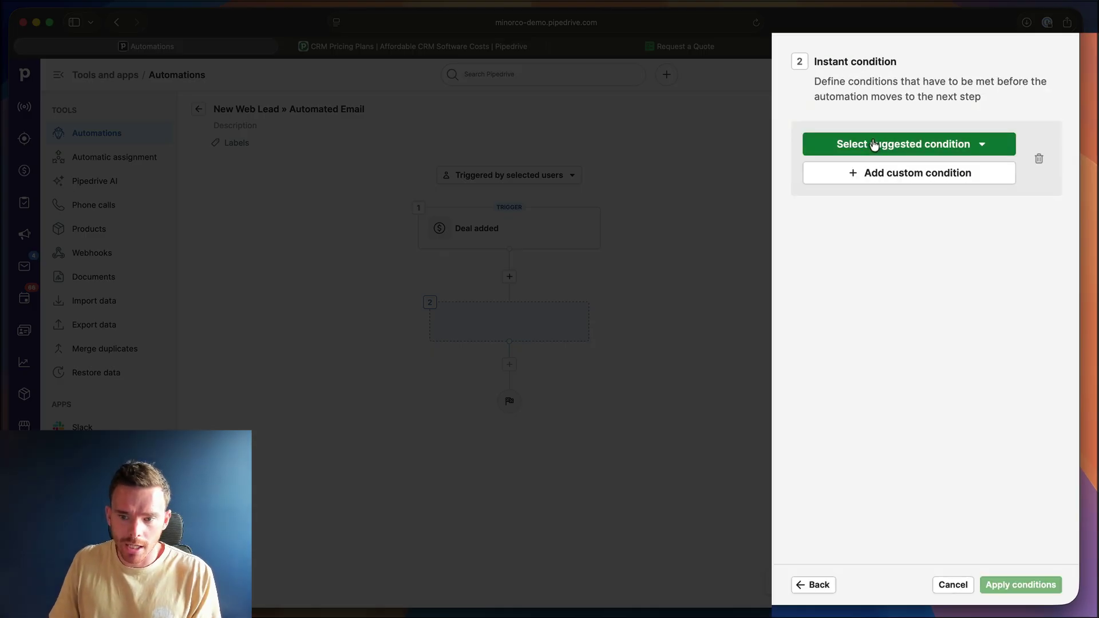
left_click(912, 175)
type("title")
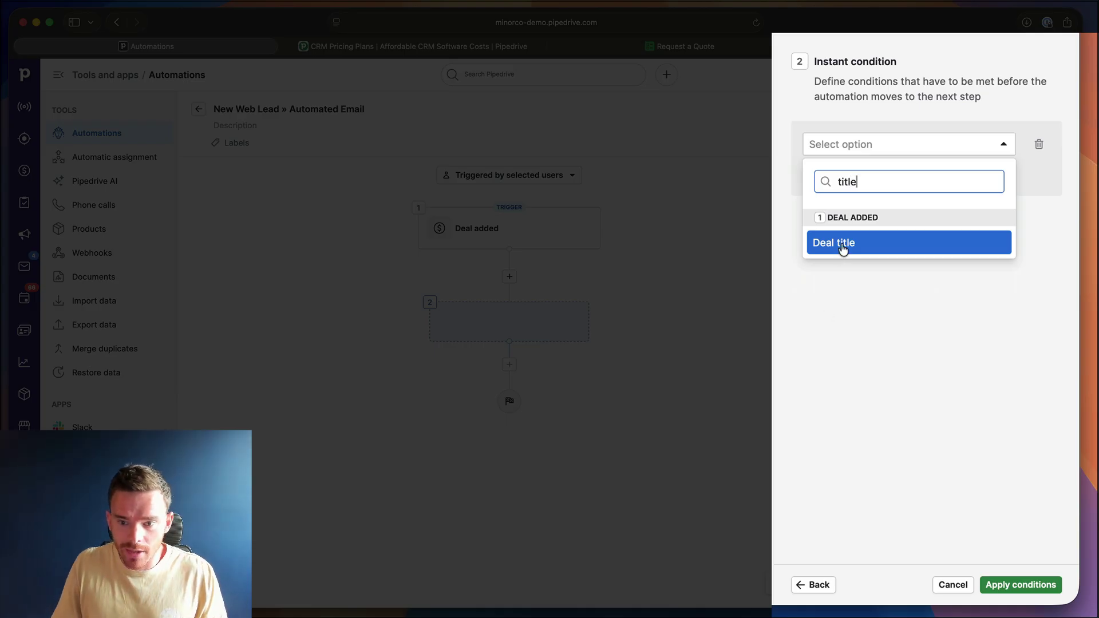
left_click(842, 245)
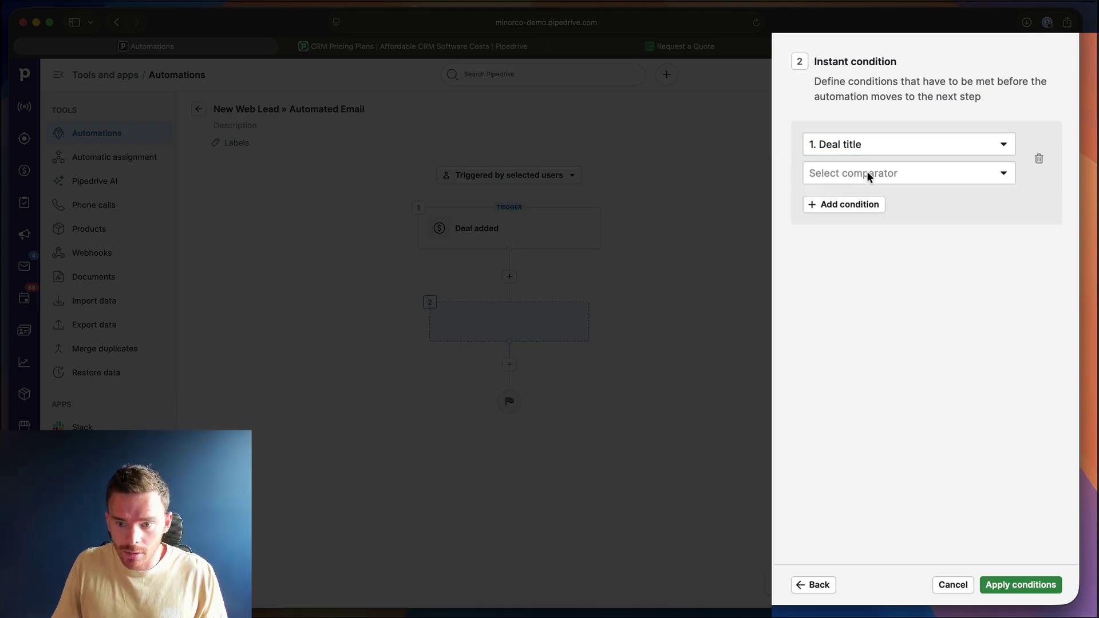
left_click(866, 172)
left_click(869, 292)
left_click(872, 202)
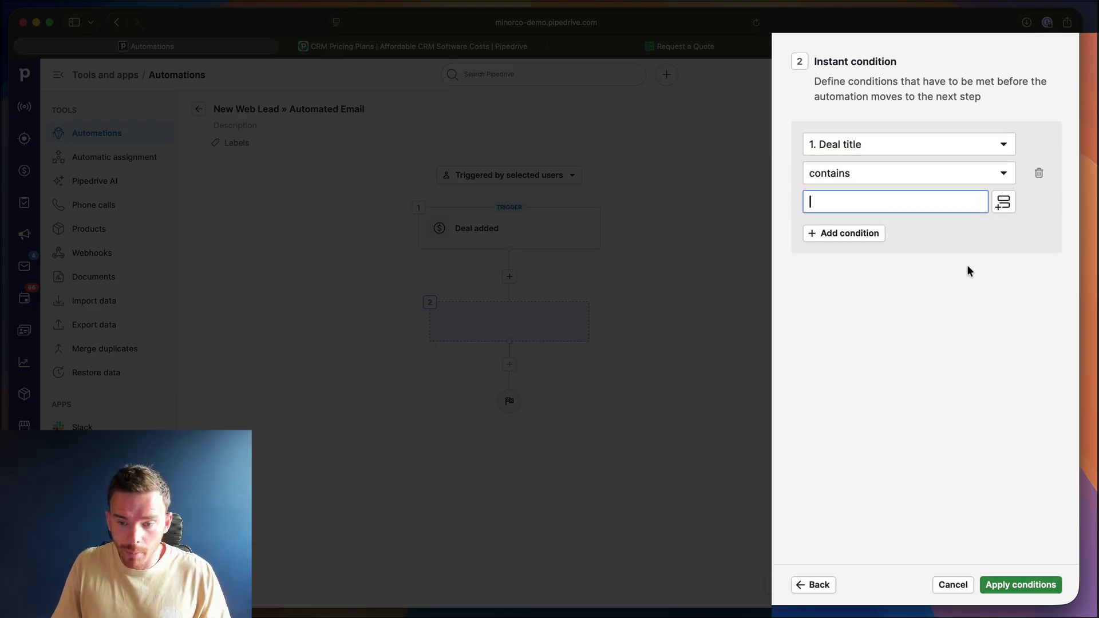
type("a Quote")
left_click(875, 231)
left_click(1015, 583)
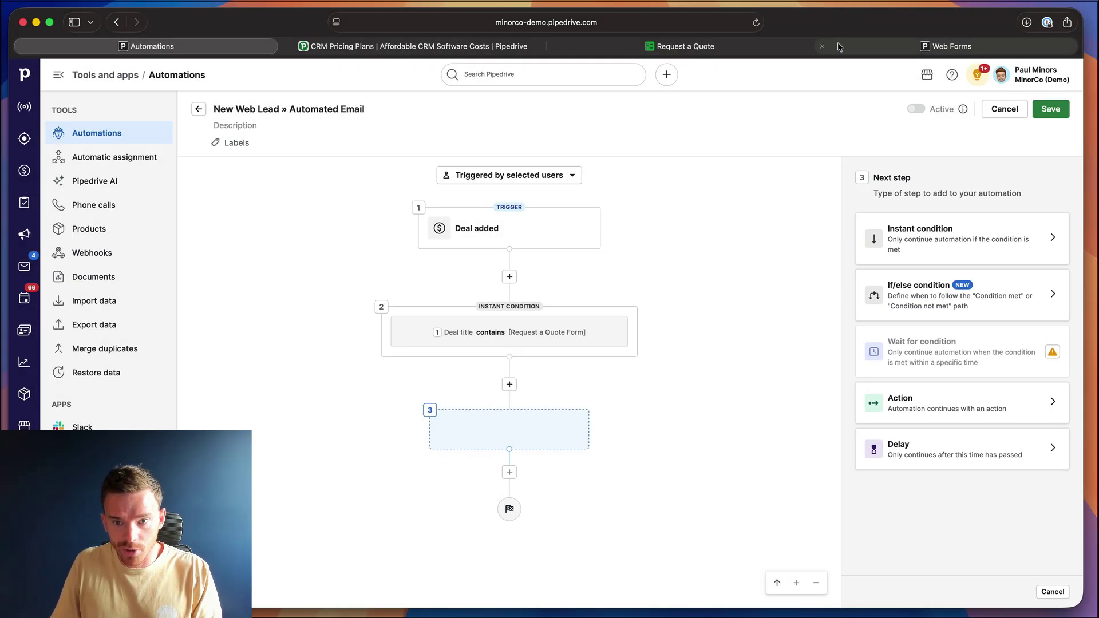
left_click(839, 45)
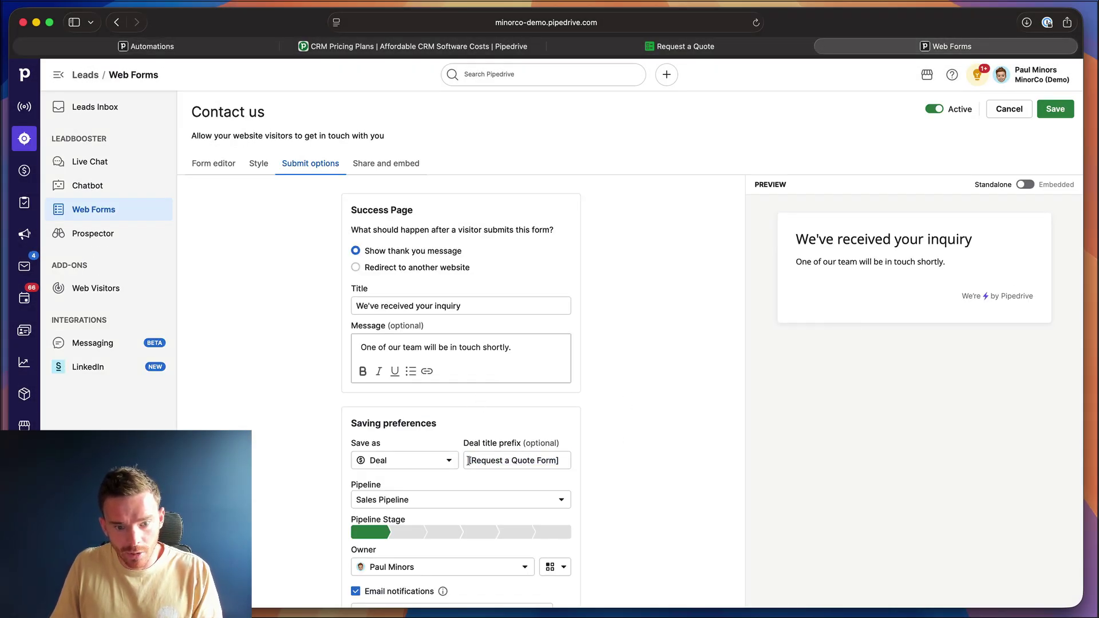
left_click_drag(468, 460, 577, 458)
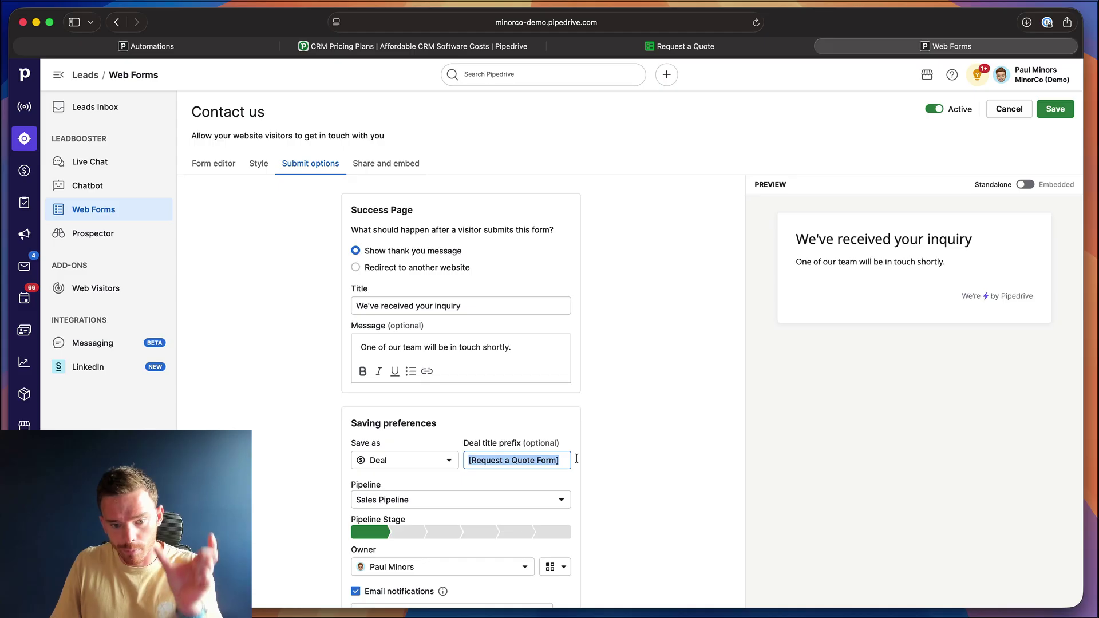
left_click(272, 49)
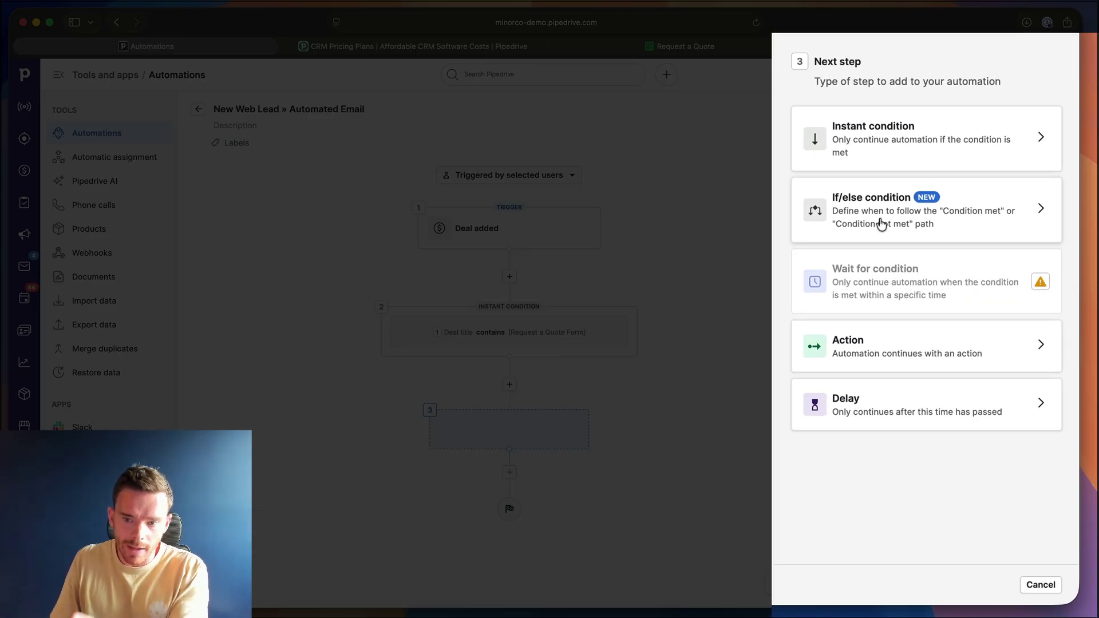
Add an if/else condition branching on whether Interested In is Spa
left_click(882, 224)
left_click(888, 180)
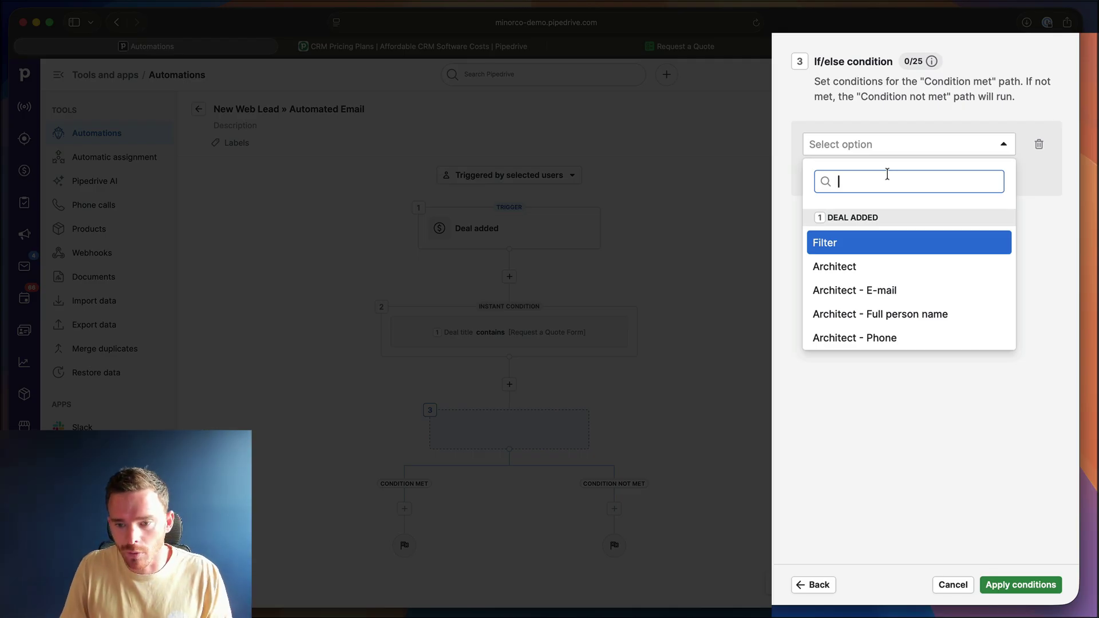
type("i")
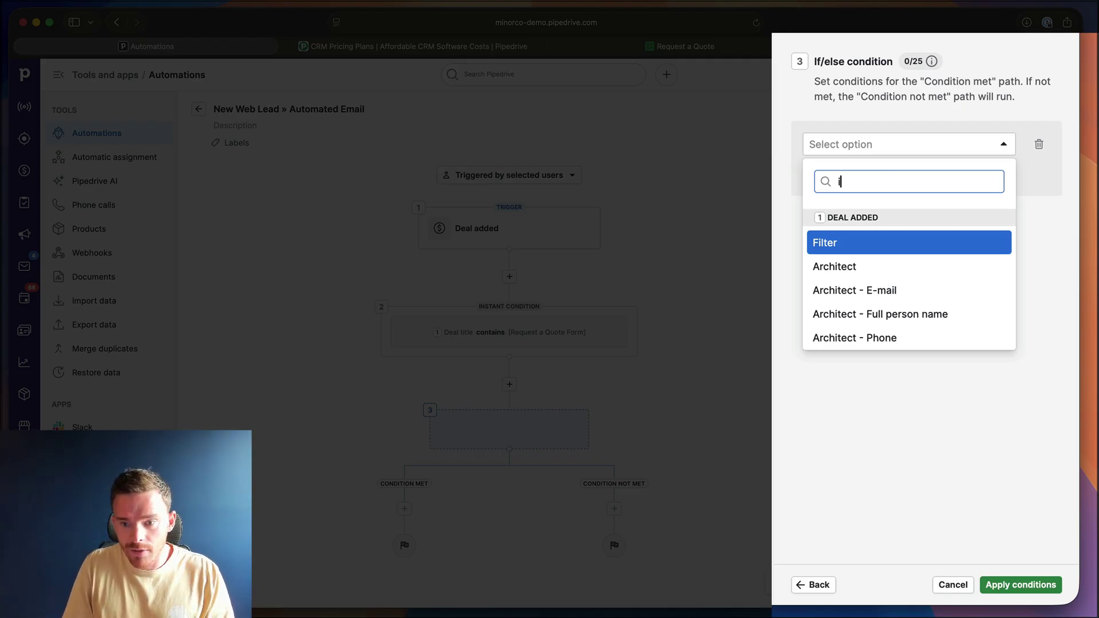
type("nter")
left_click(860, 241)
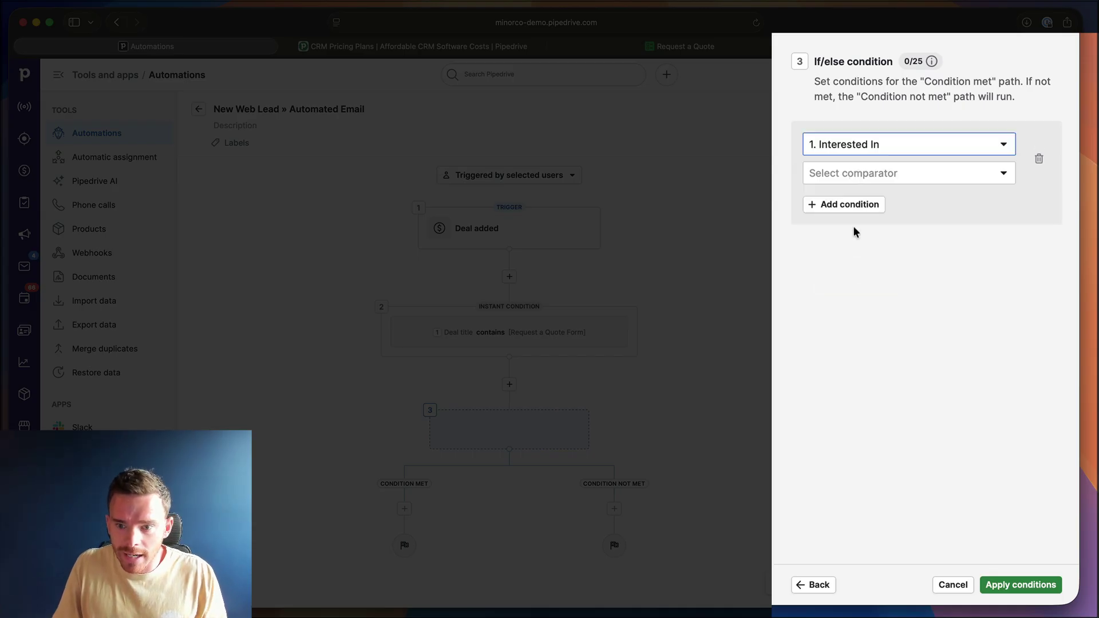
left_click(865, 174)
left_click(860, 247)
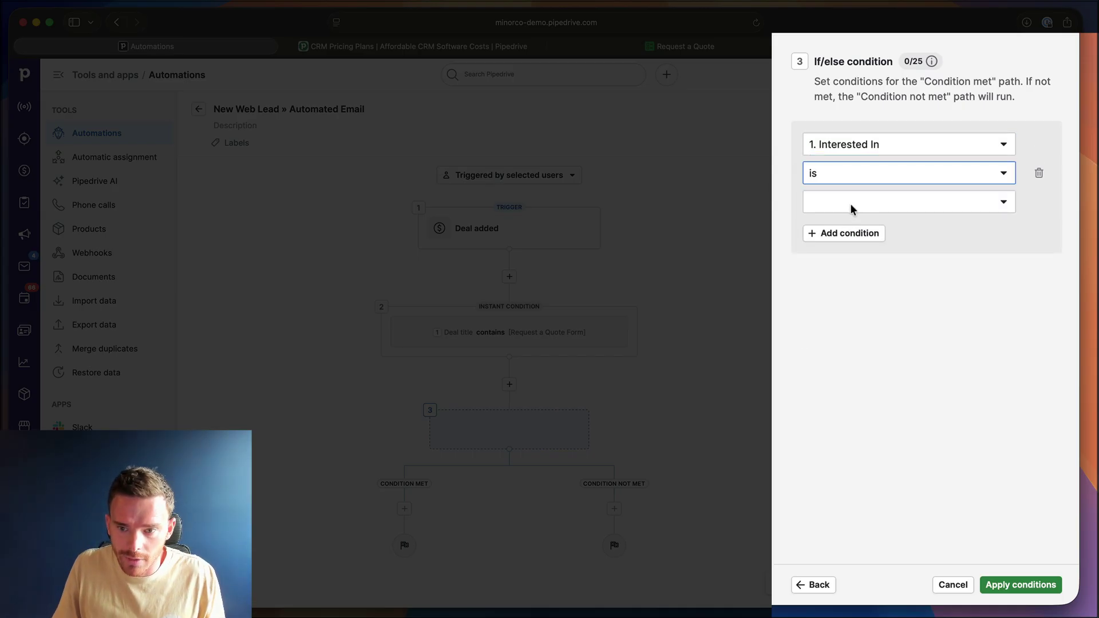
left_click(850, 204)
left_click(854, 276)
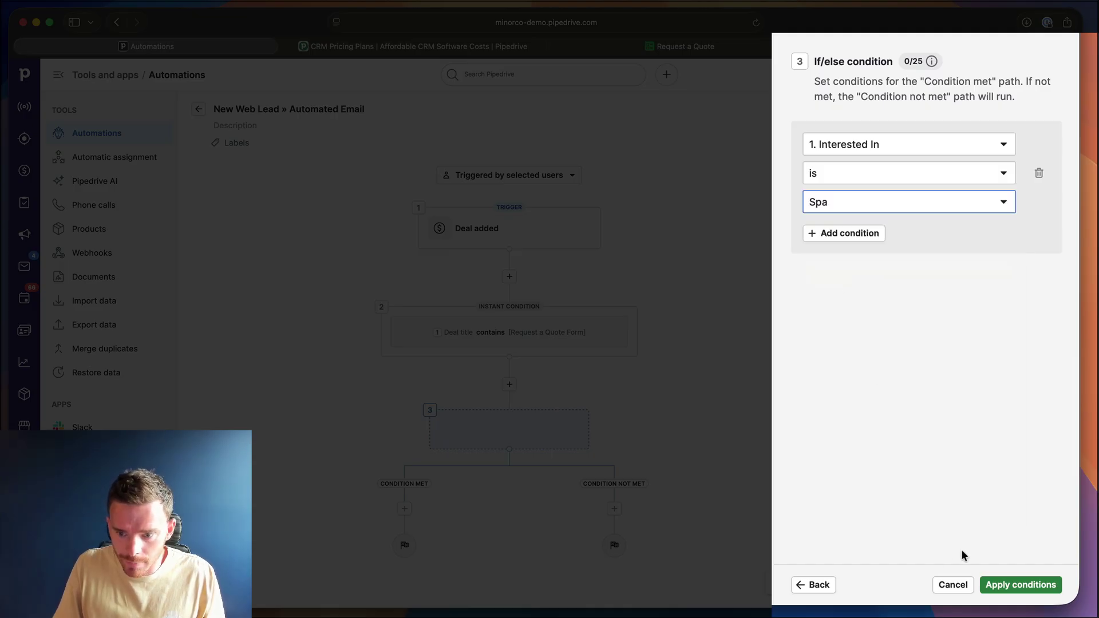
left_click(1008, 585)
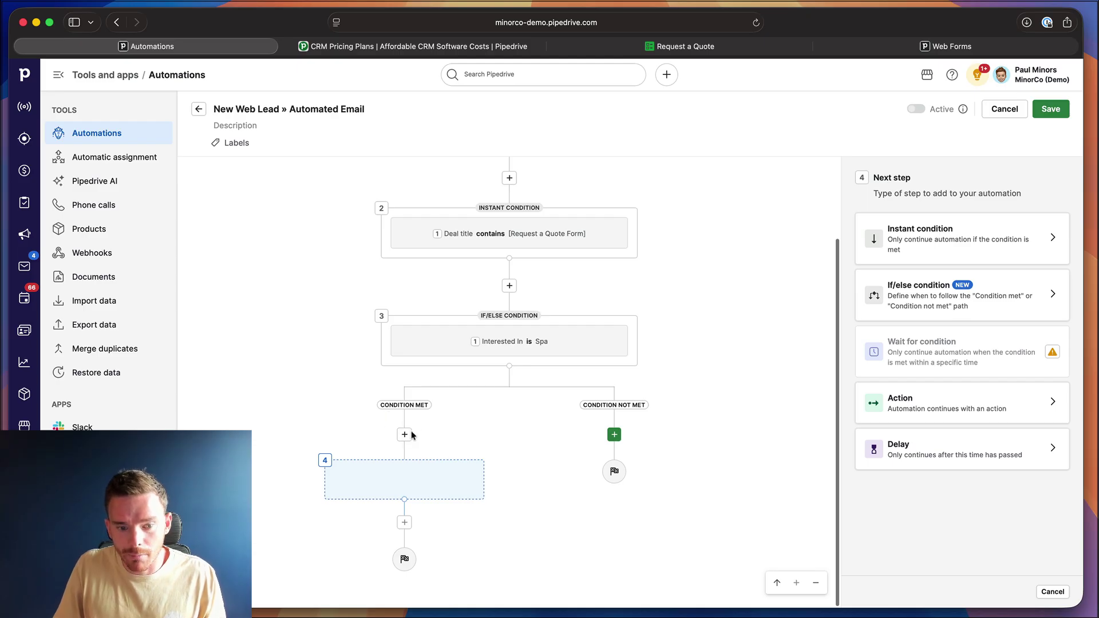
Add a Send email using template action under Condition met
left_click(944, 404)
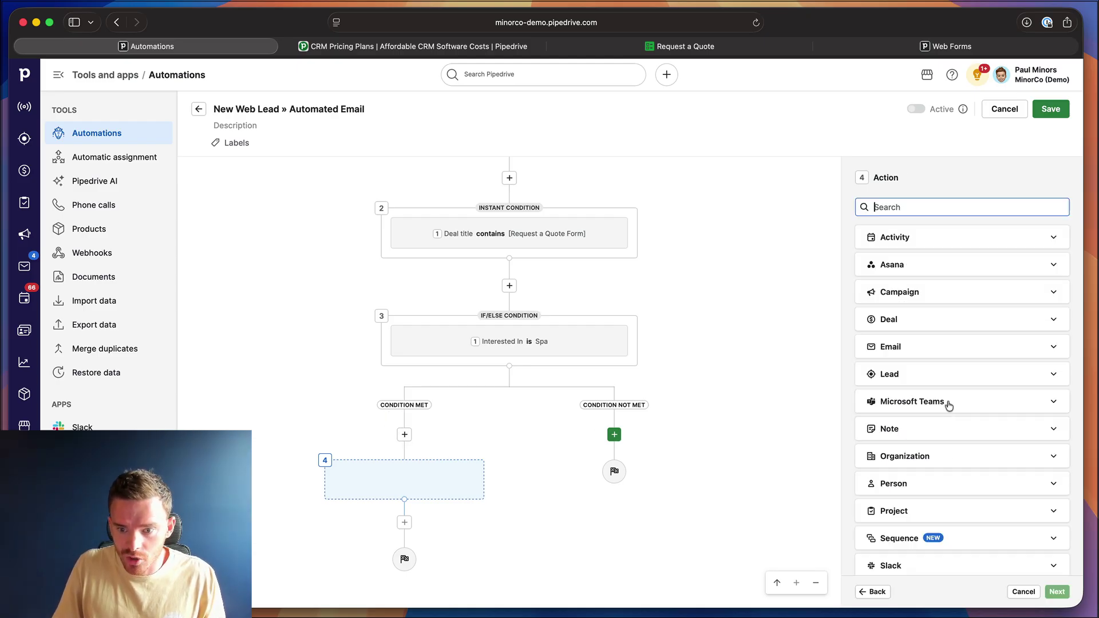
scroll(944, 417, "down", 2)
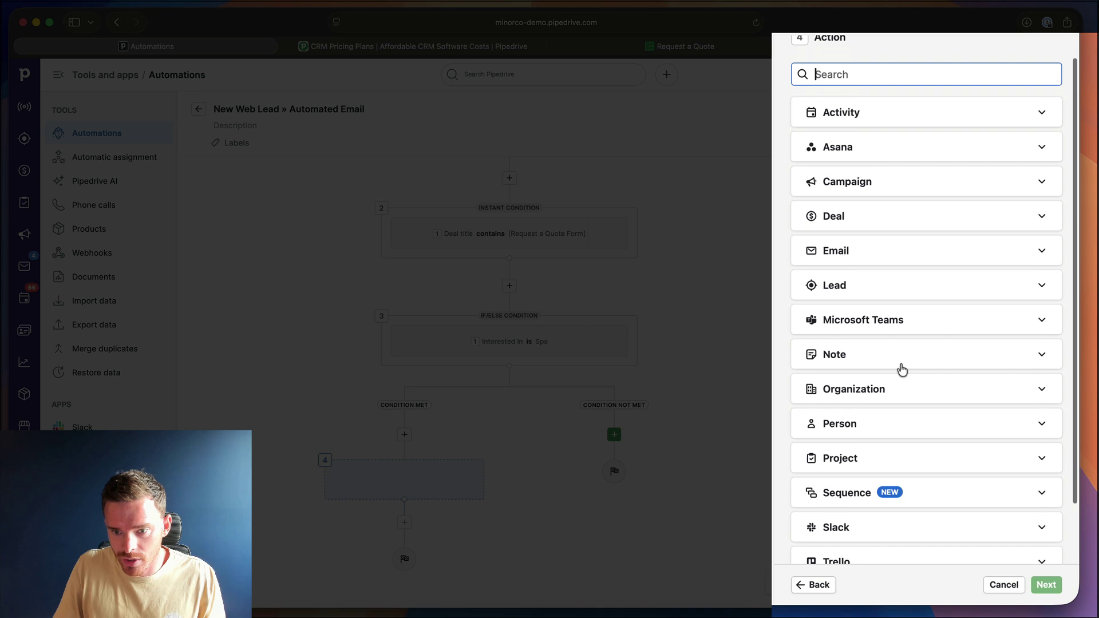
left_click(893, 250)
left_click(878, 356)
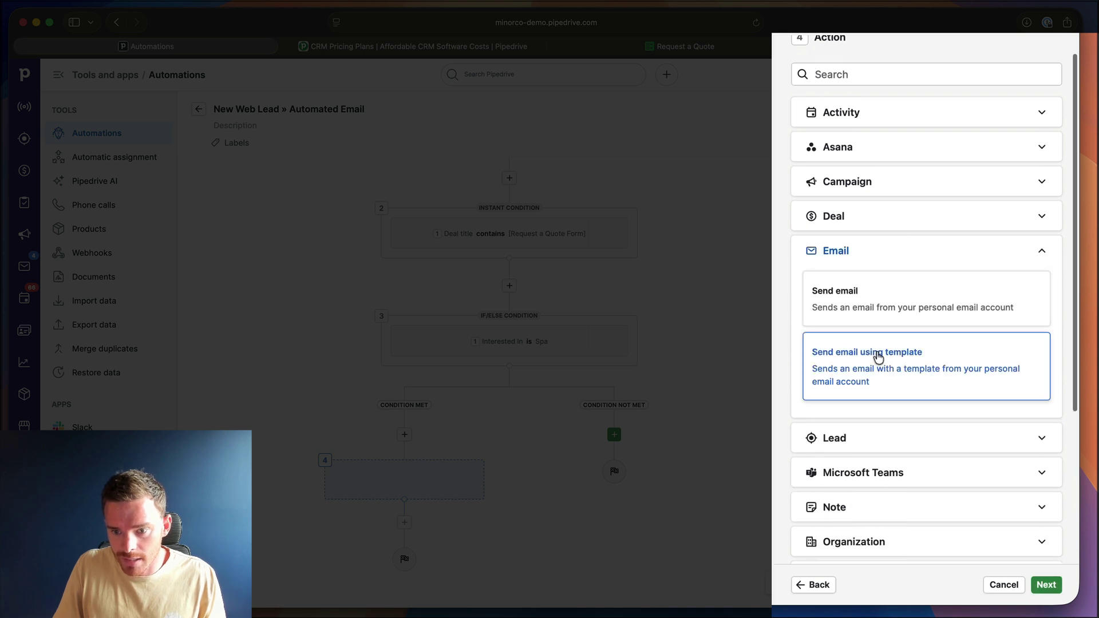
left_click(1045, 585)
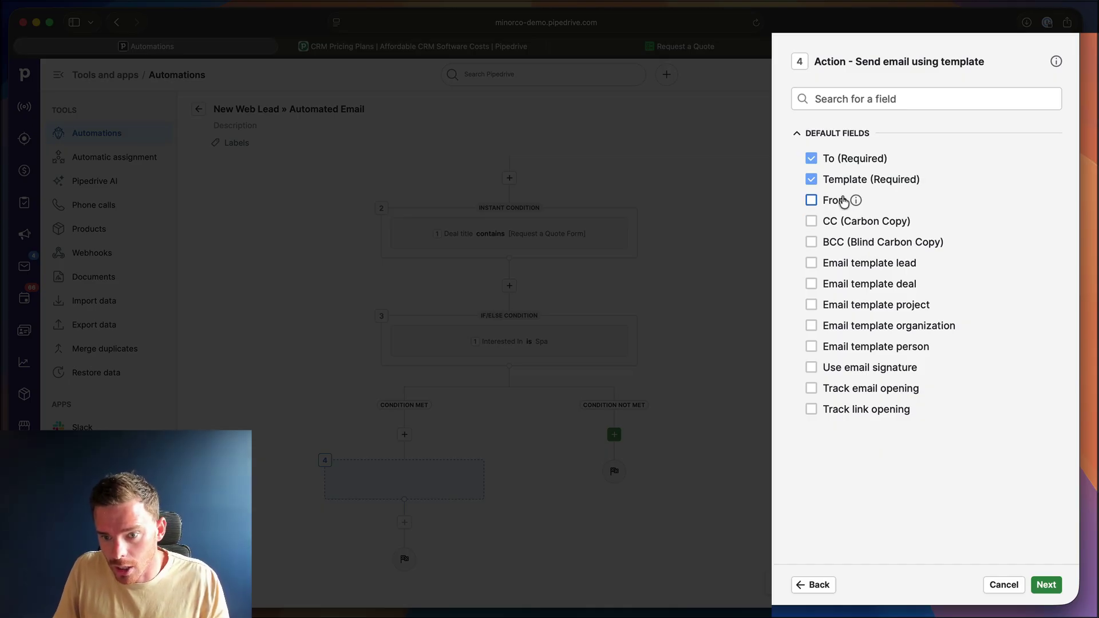
Include signature, open and link tracking, plus person and deal template fields
left_click(852, 367)
left_click(859, 388)
left_click(861, 408)
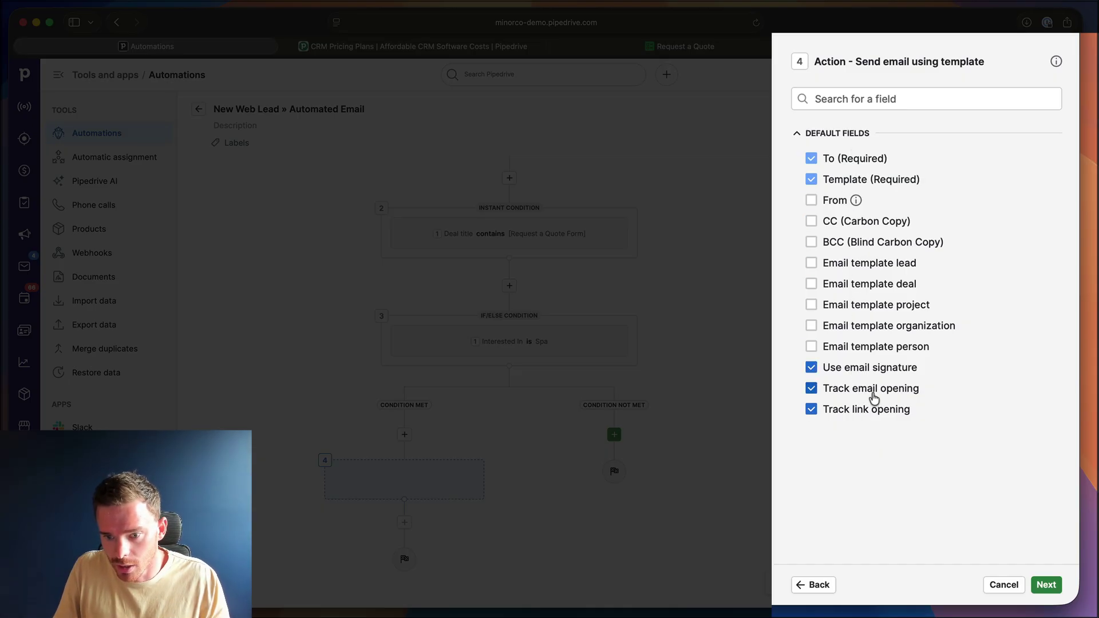
left_click(872, 347)
left_click(890, 286)
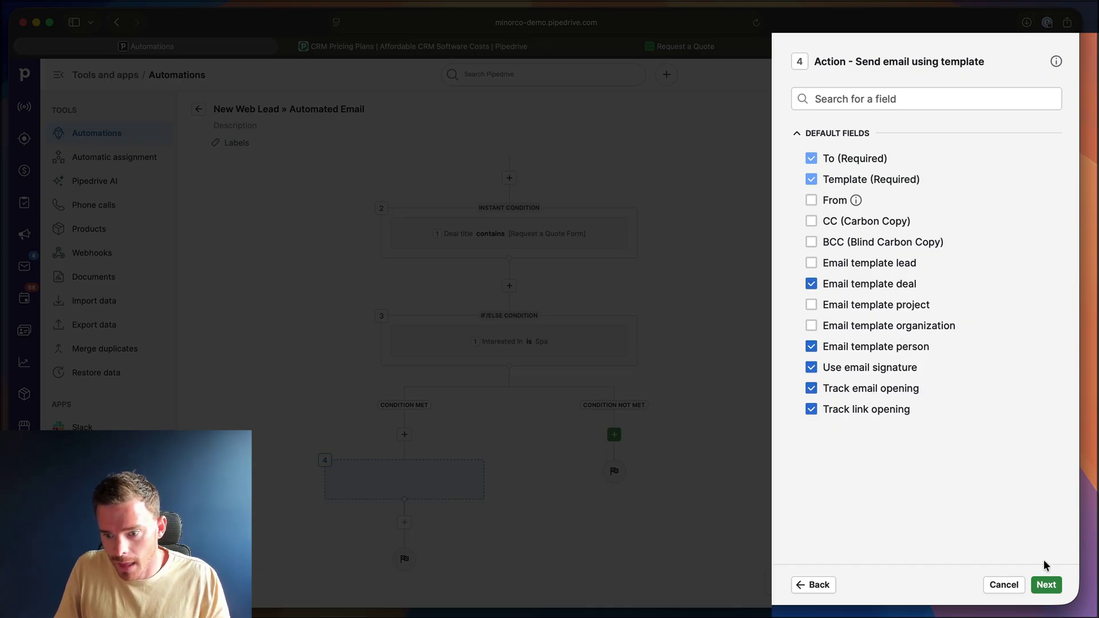
left_click(1045, 584)
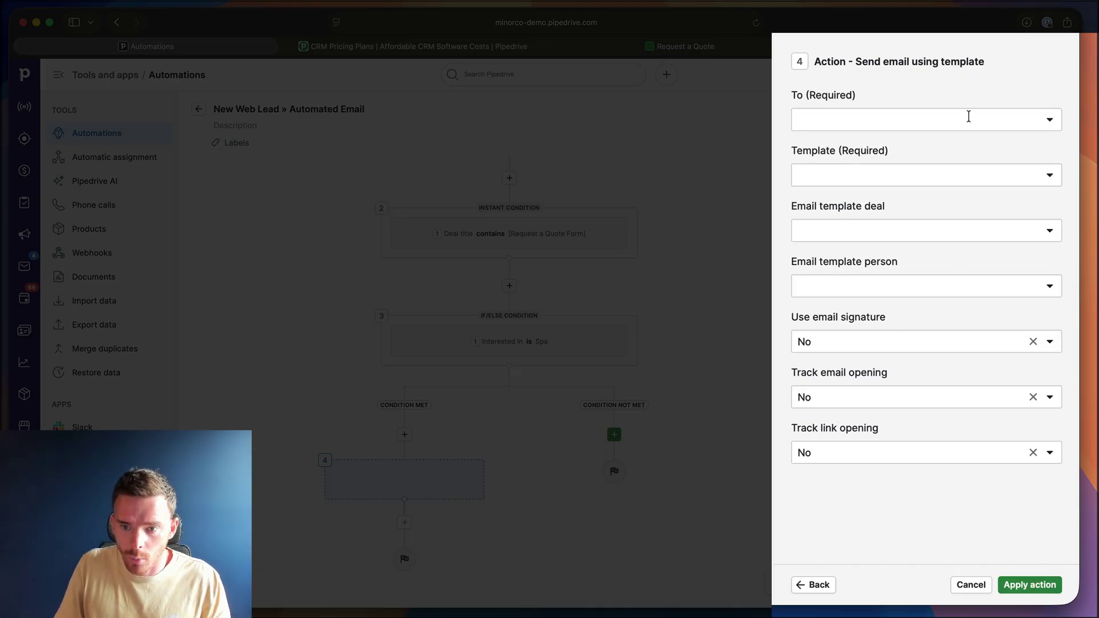
Email the deal contact person the New lead (Spa) template, filled from the added deal and person
left_click(1038, 120)
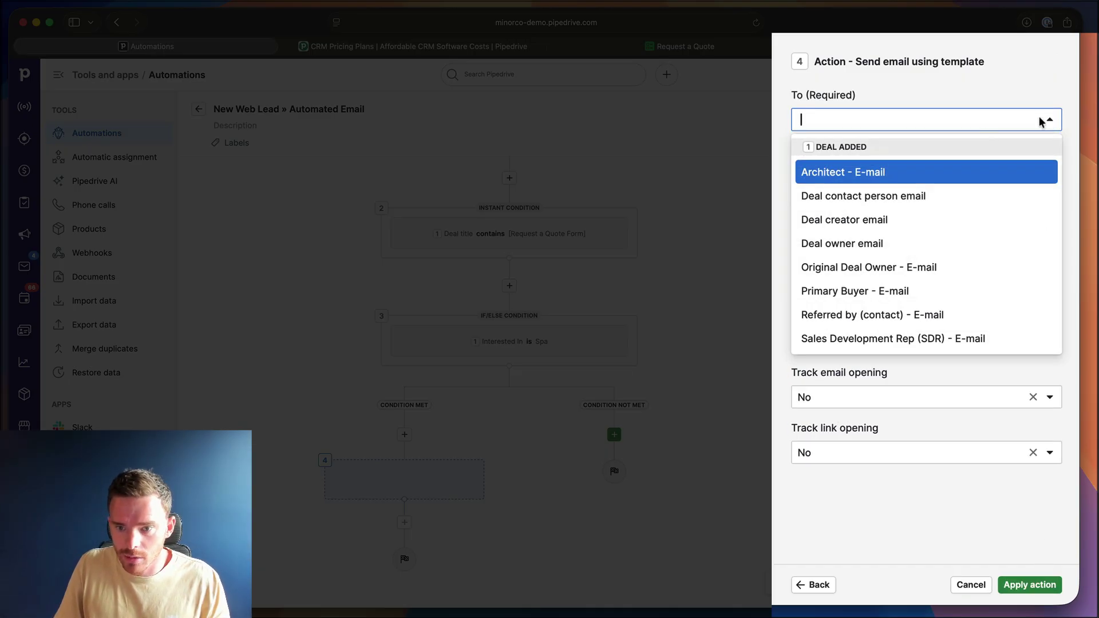
left_click(925, 200)
left_click(965, 85)
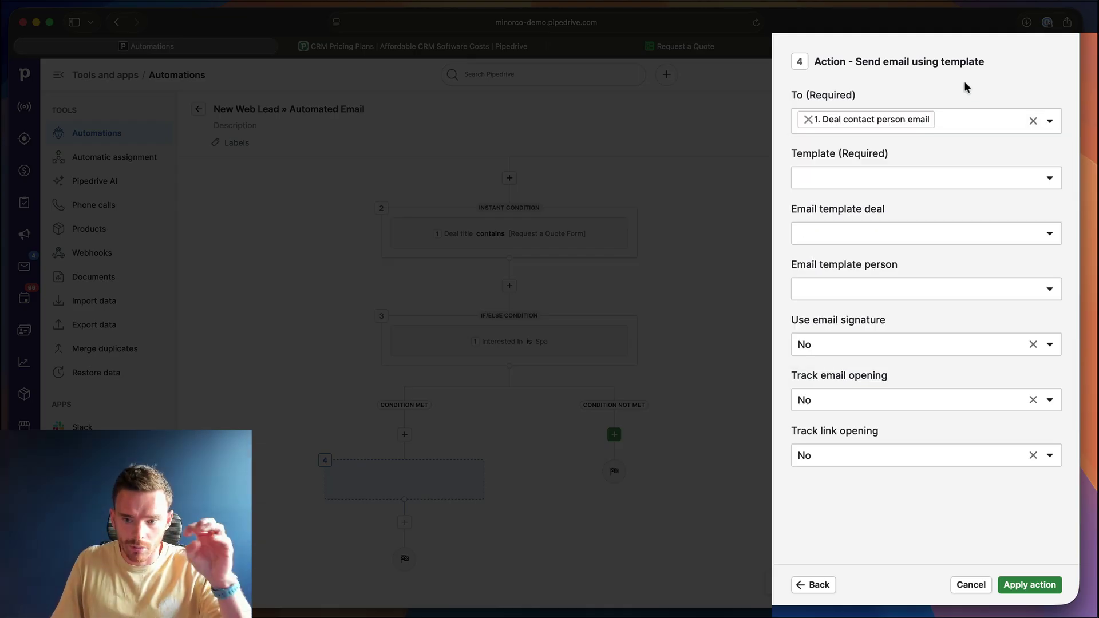
left_click(978, 176)
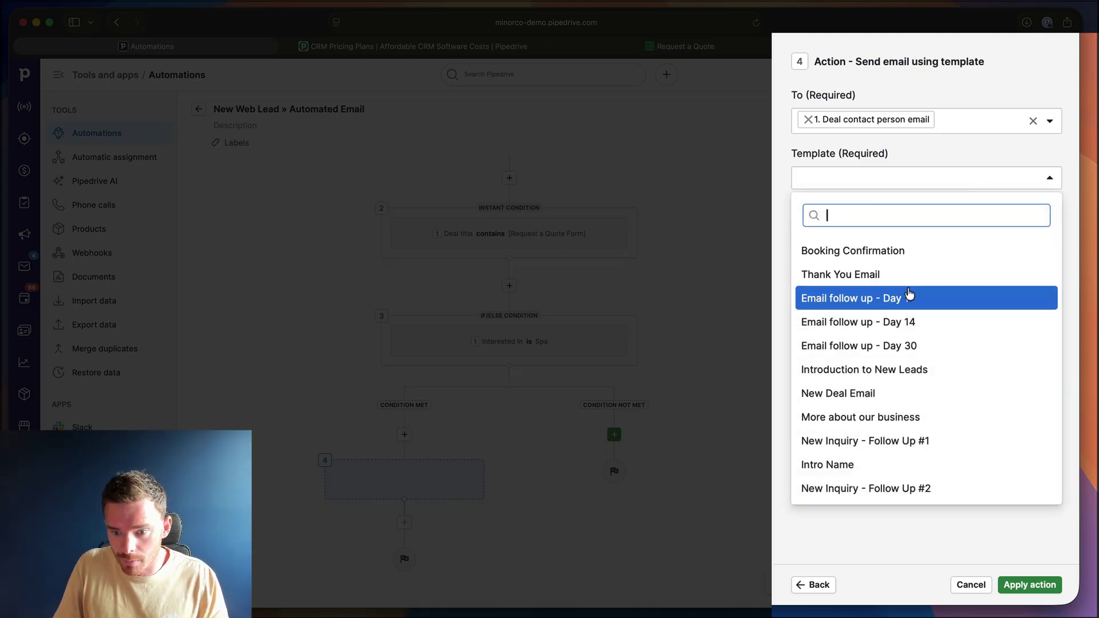
scroll(909, 294, "down", 2)
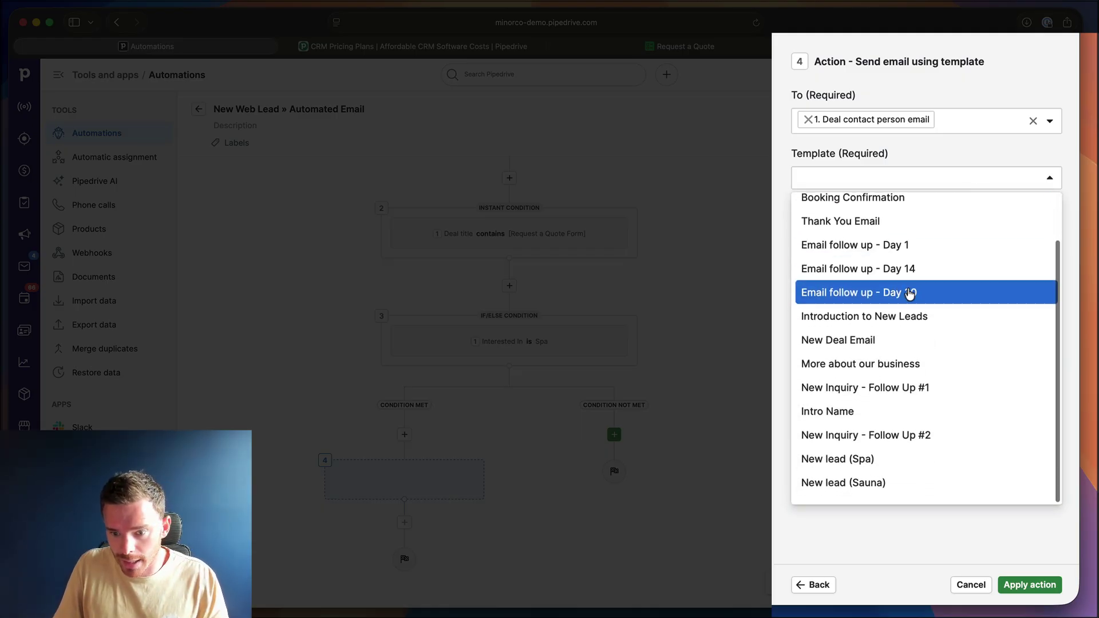
left_click(883, 466)
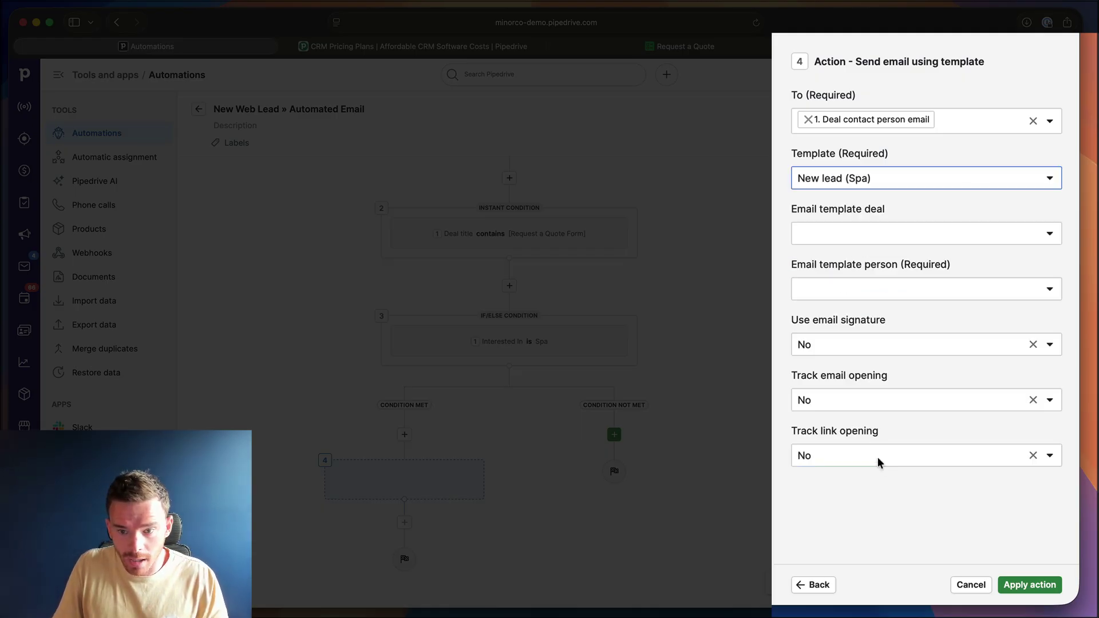
left_click(930, 237)
left_click(881, 339)
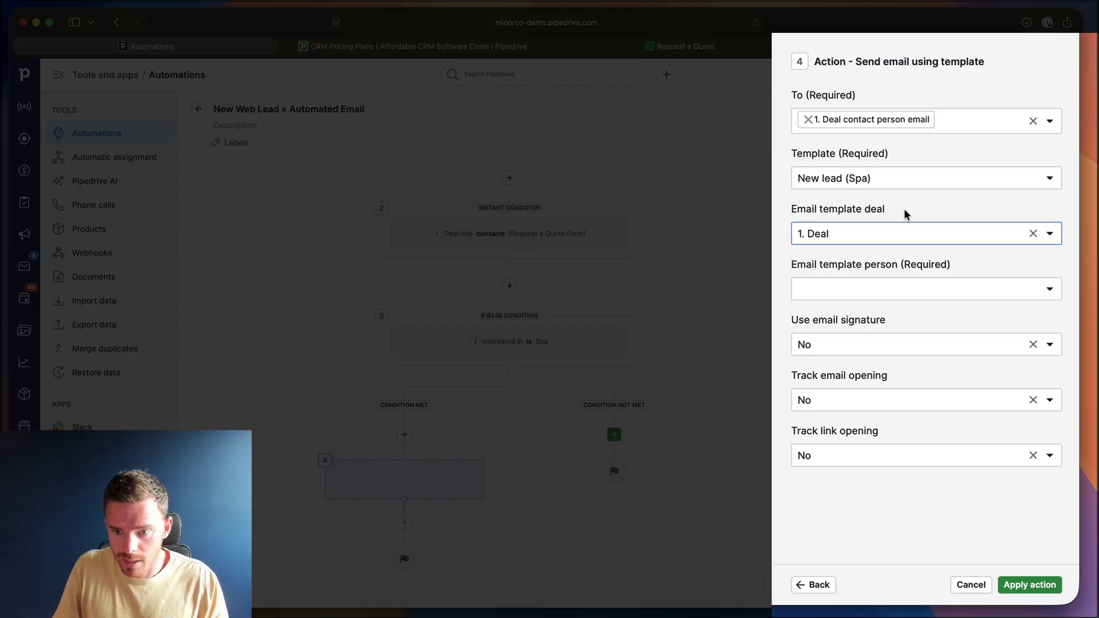
left_click(927, 288)
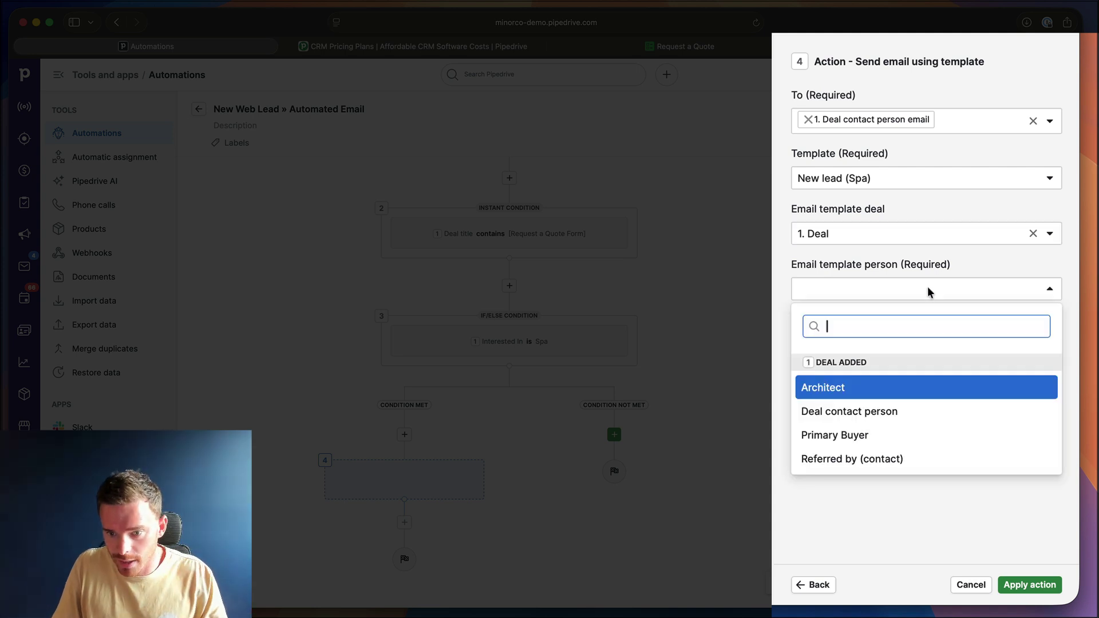
left_click(892, 413)
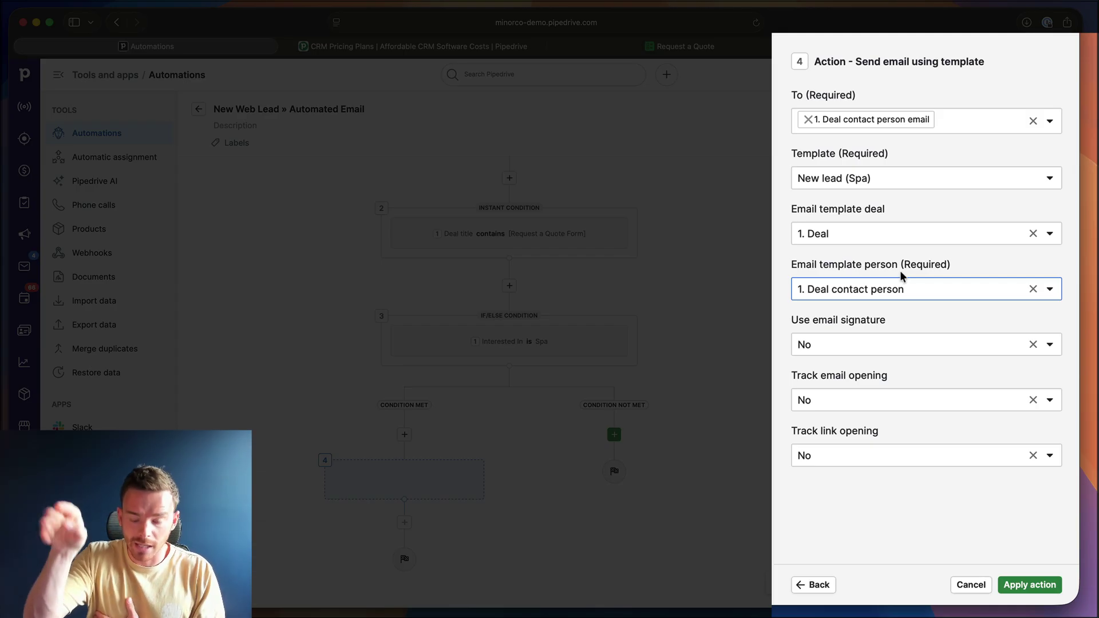
Set signature, open tracking and link tracking to Yes, then apply the action
left_click(869, 345)
left_click(852, 441)
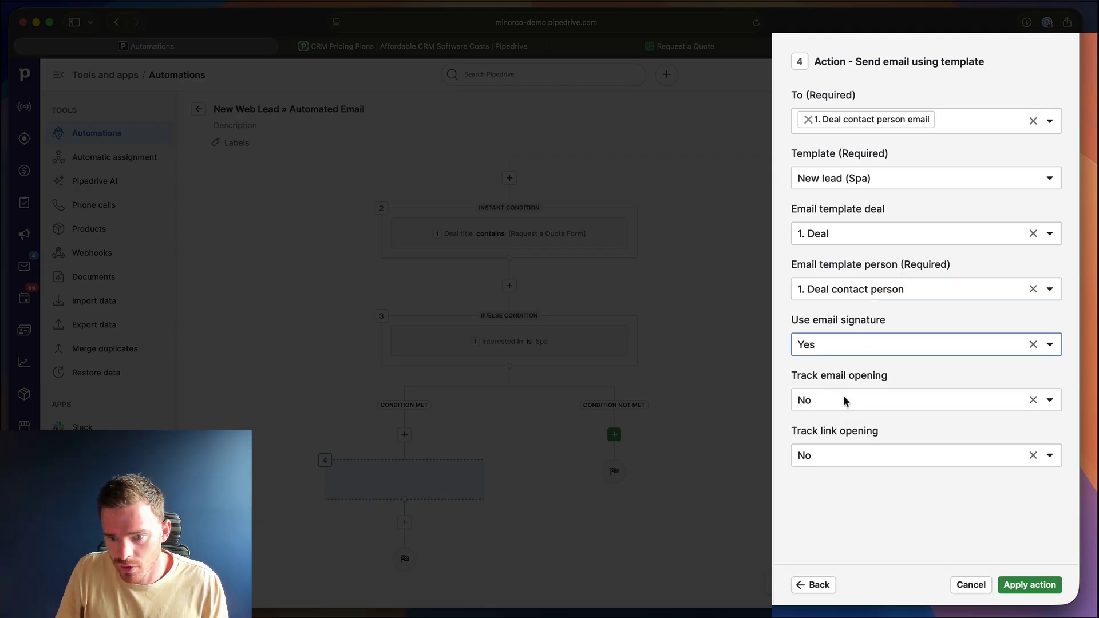
left_click(842, 397)
left_click(828, 268)
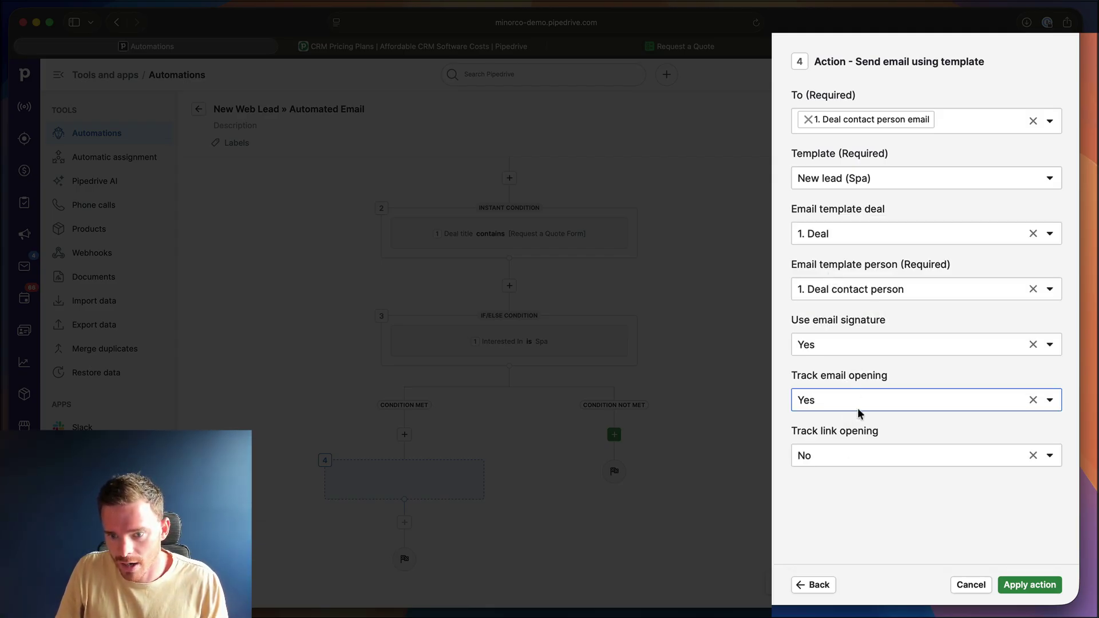
left_click(853, 457)
left_click(857, 332)
left_click(1012, 585)
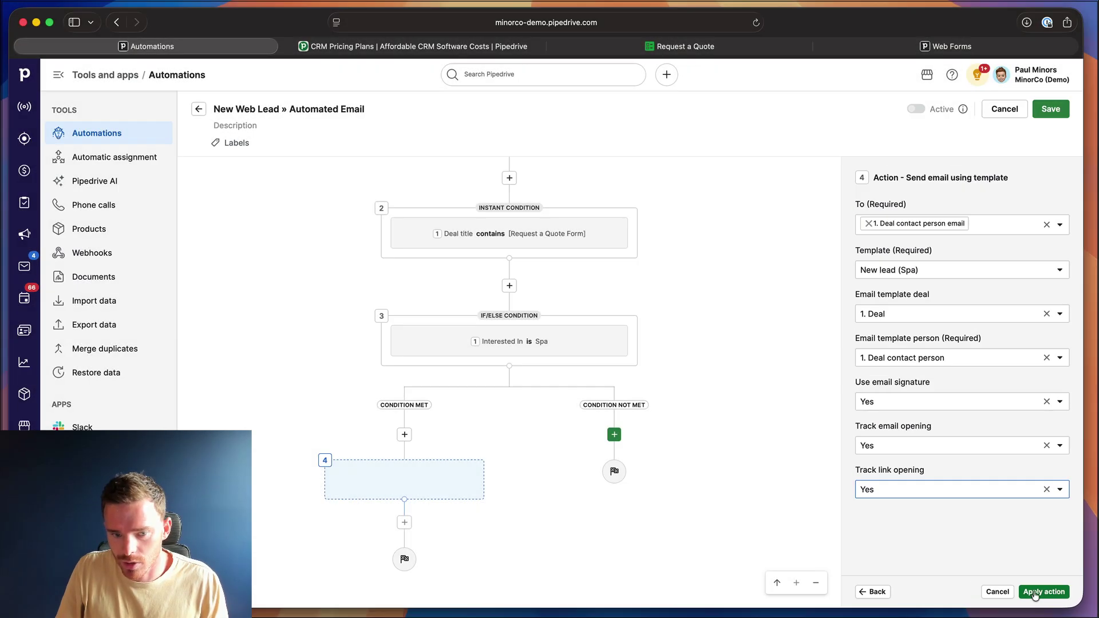
Add an if/else step under Condition not met that checks Interested In is Sauna
scroll(514, 394, "up", 5)
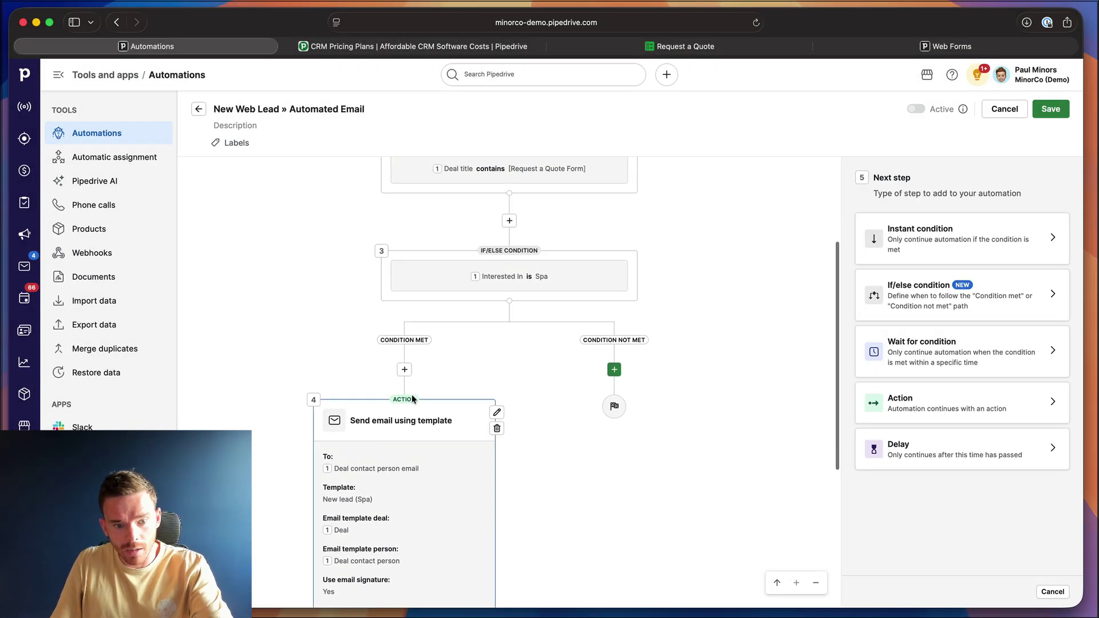
scroll(410, 404, "down", 2)
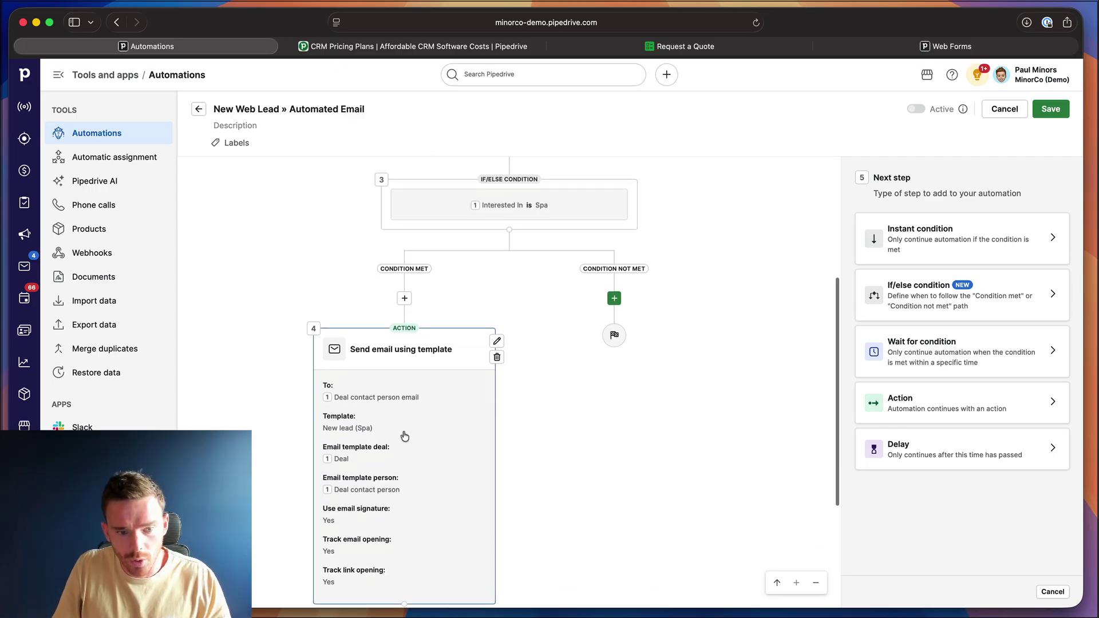
left_click(615, 298)
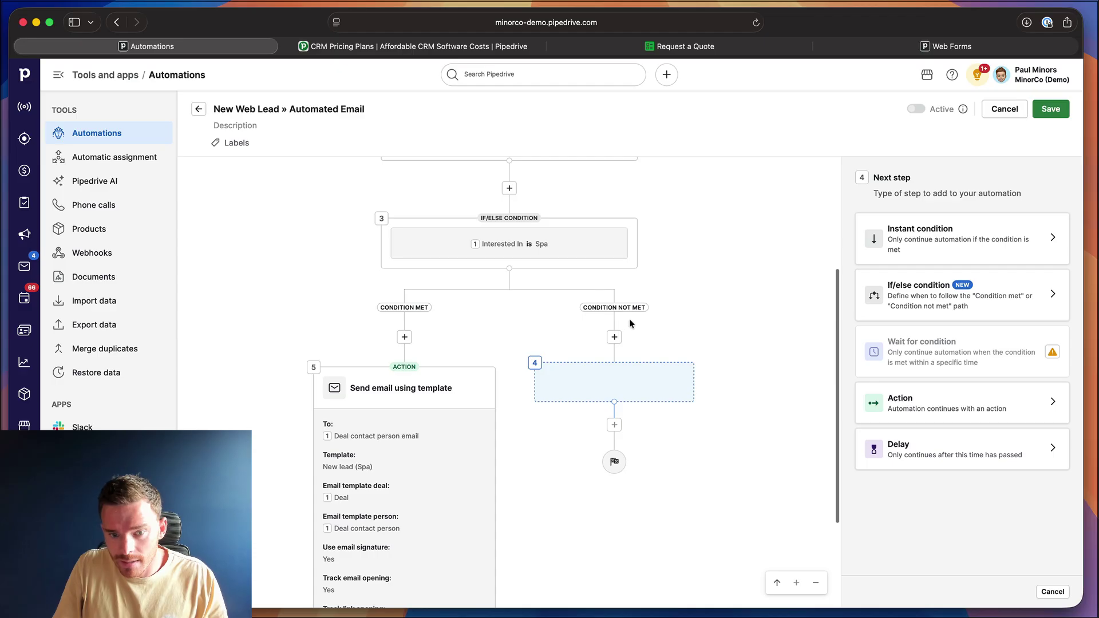
left_click(912, 297)
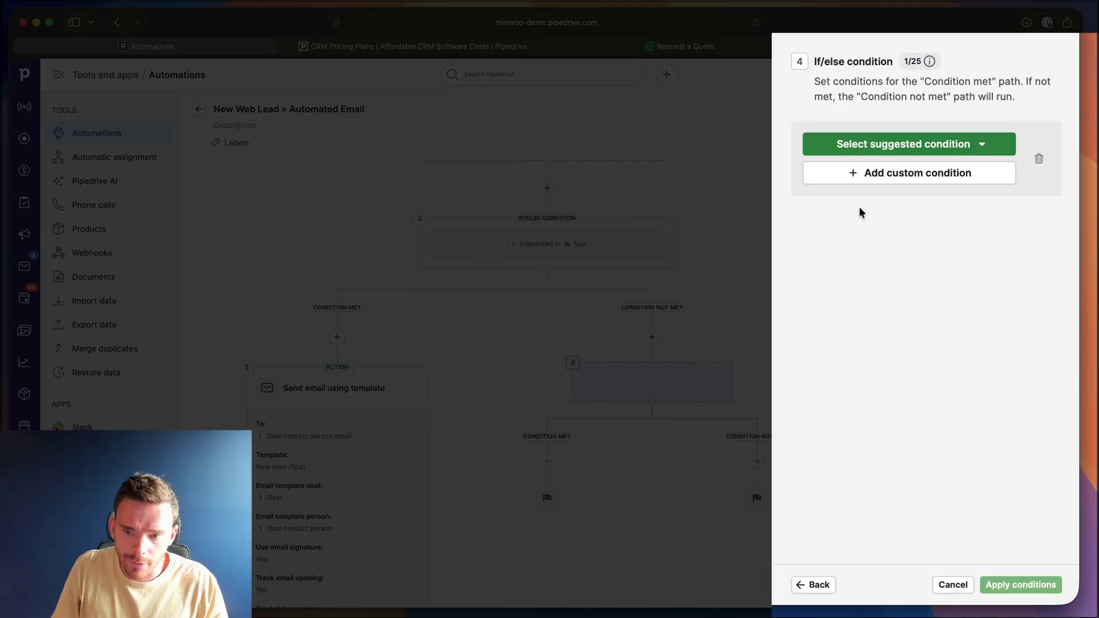
left_click(889, 180)
type("inter")
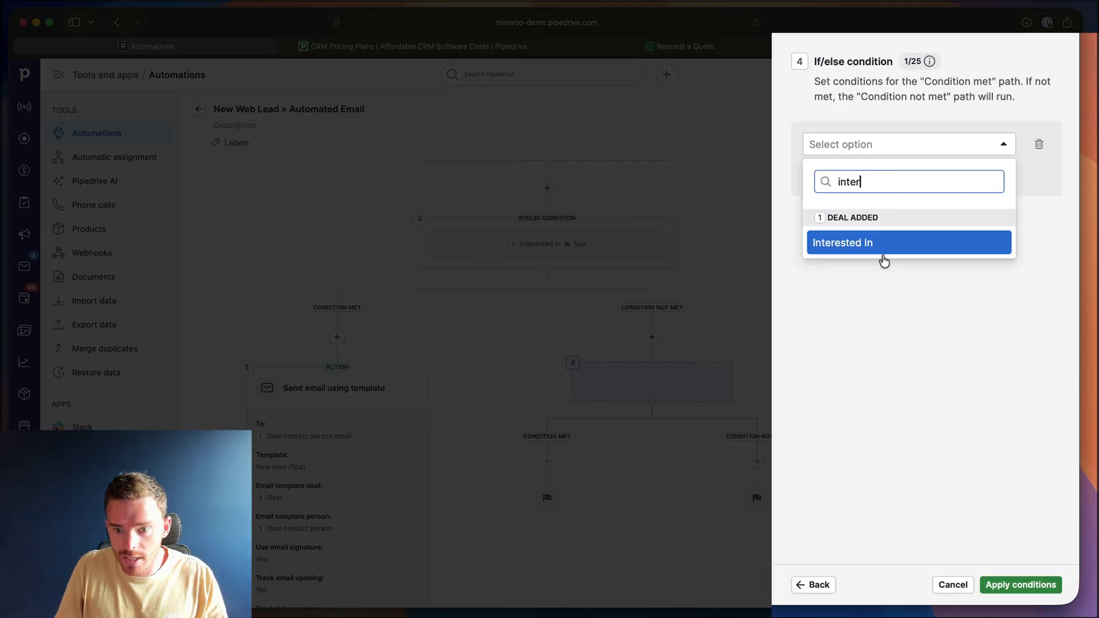
left_click(868, 246)
left_click(855, 173)
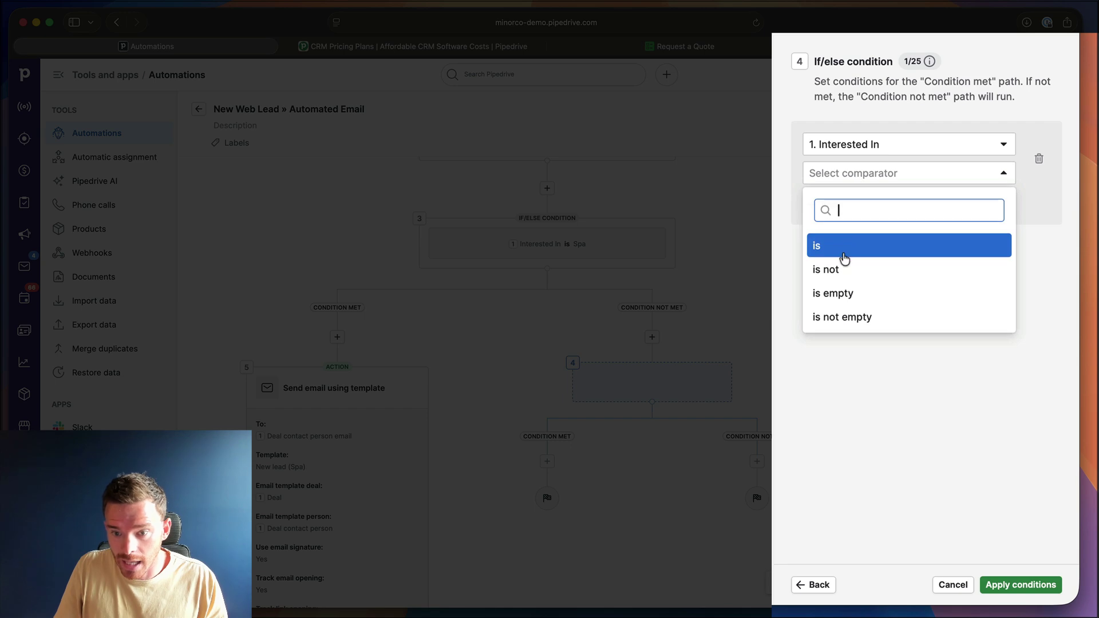
left_click(845, 247)
left_click(877, 201)
left_click(859, 295)
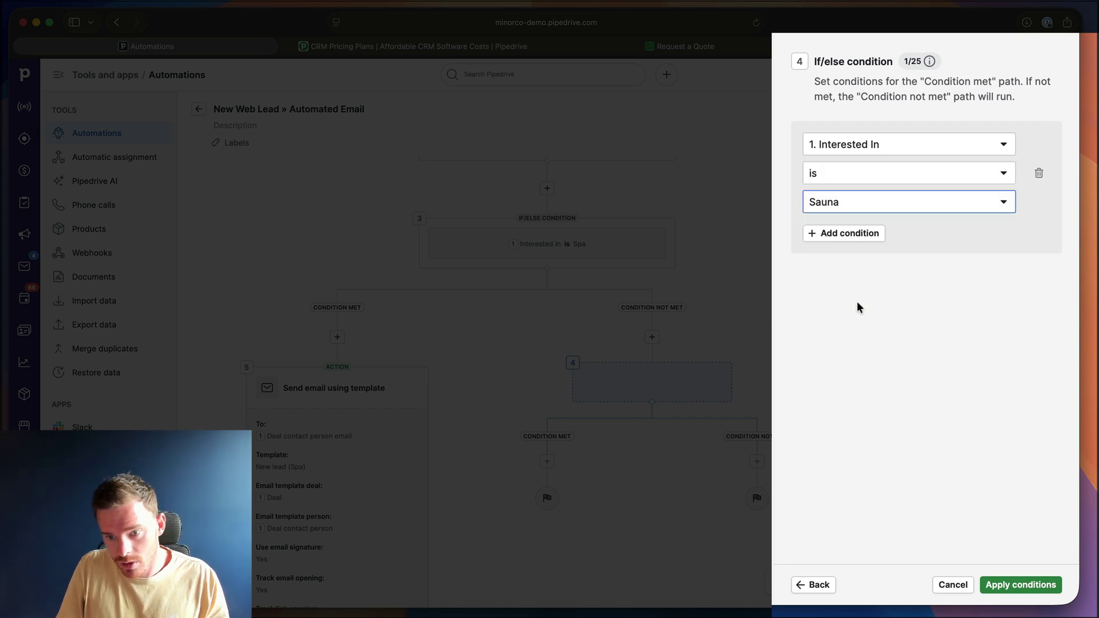
left_click(1007, 583)
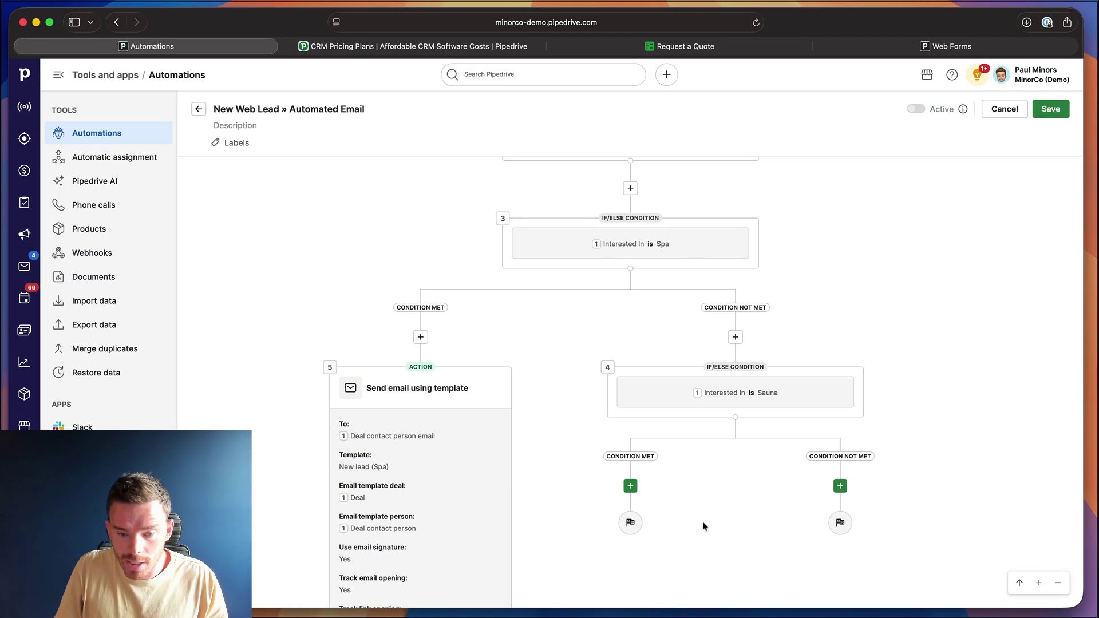
scroll(698, 509, "down", 2)
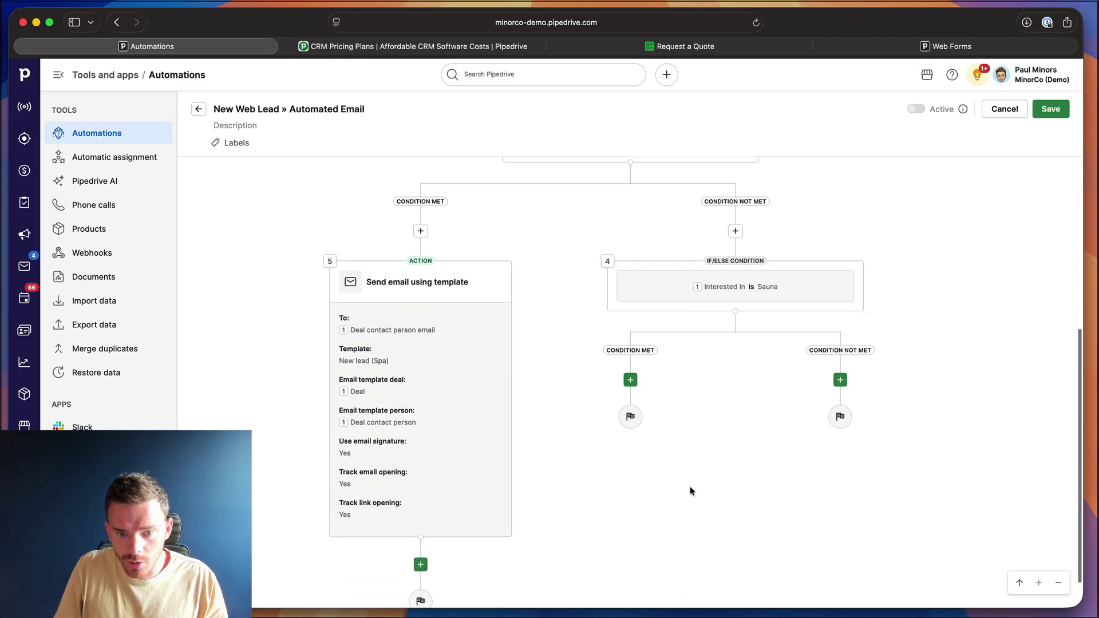
Add a Send email using template action to the Sauna branch, including deal, person and open-tracking fields
left_click(630, 377)
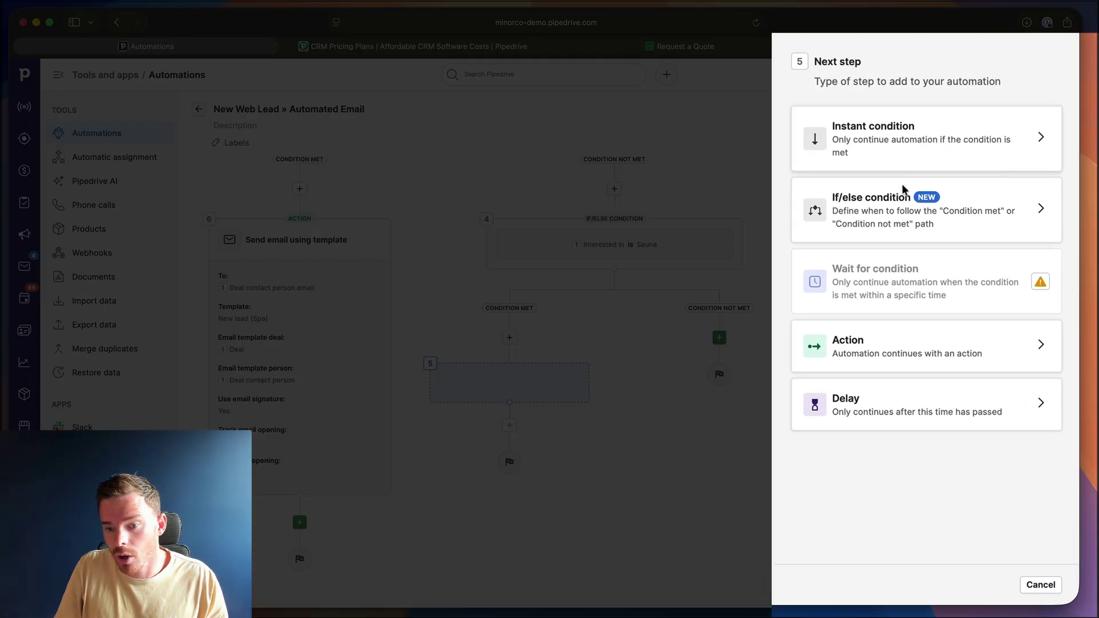
left_click(885, 341)
left_click(875, 278)
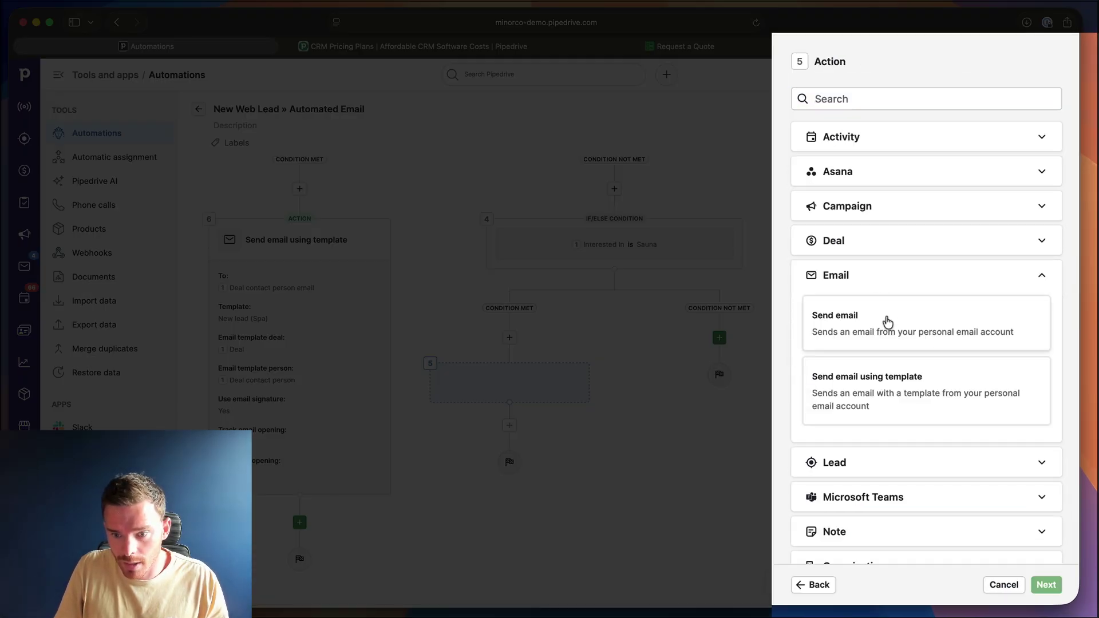
left_click(888, 387)
left_click(1044, 584)
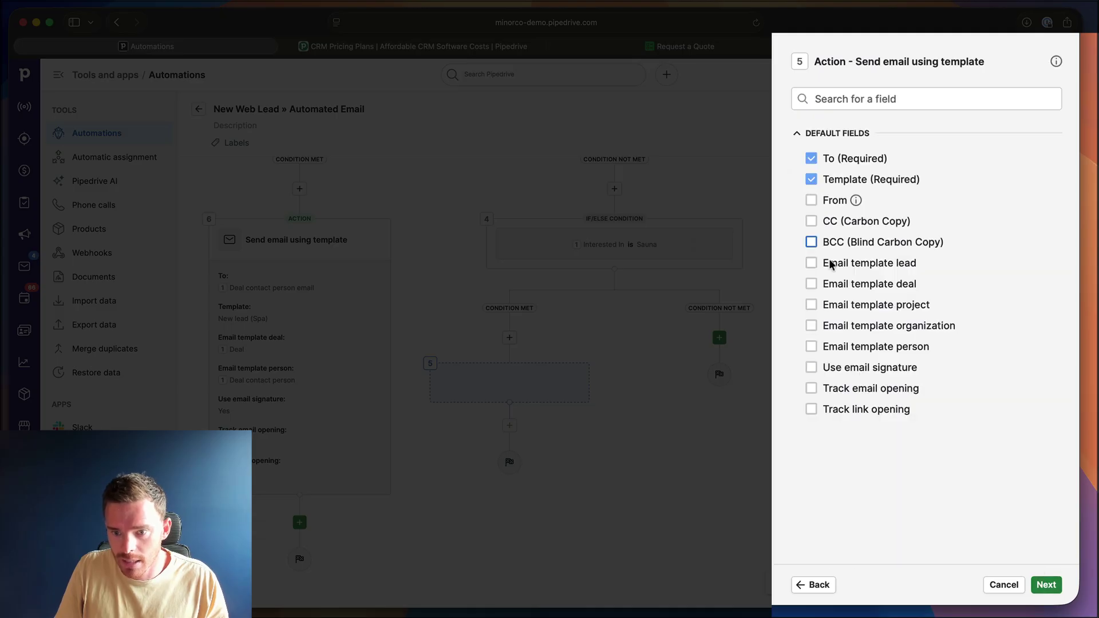
left_click(880, 286)
left_click(882, 347)
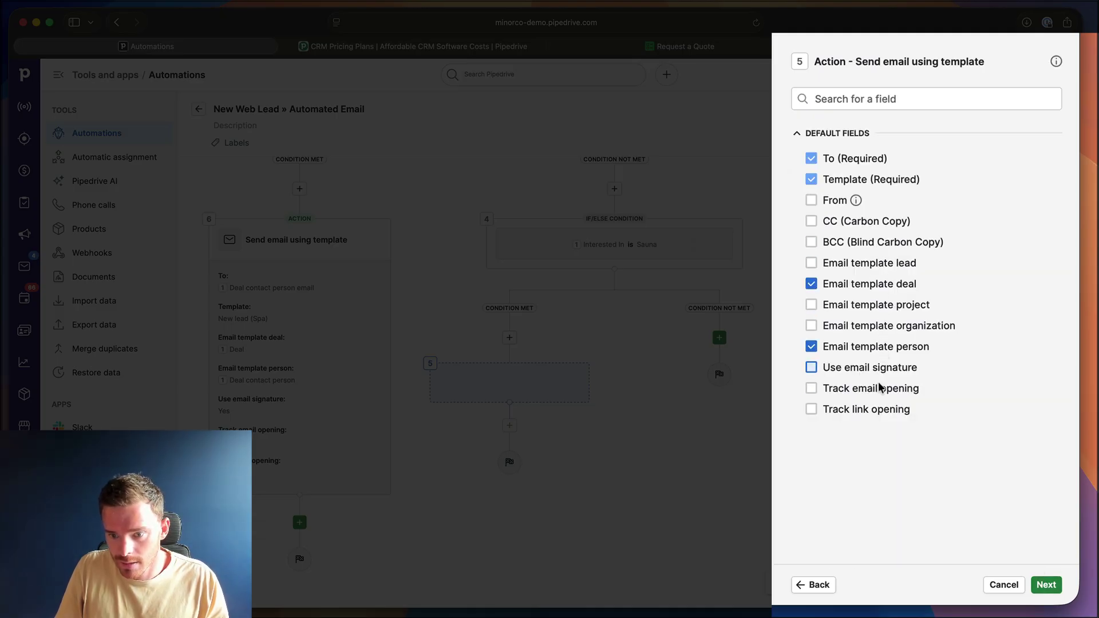
left_click(876, 388)
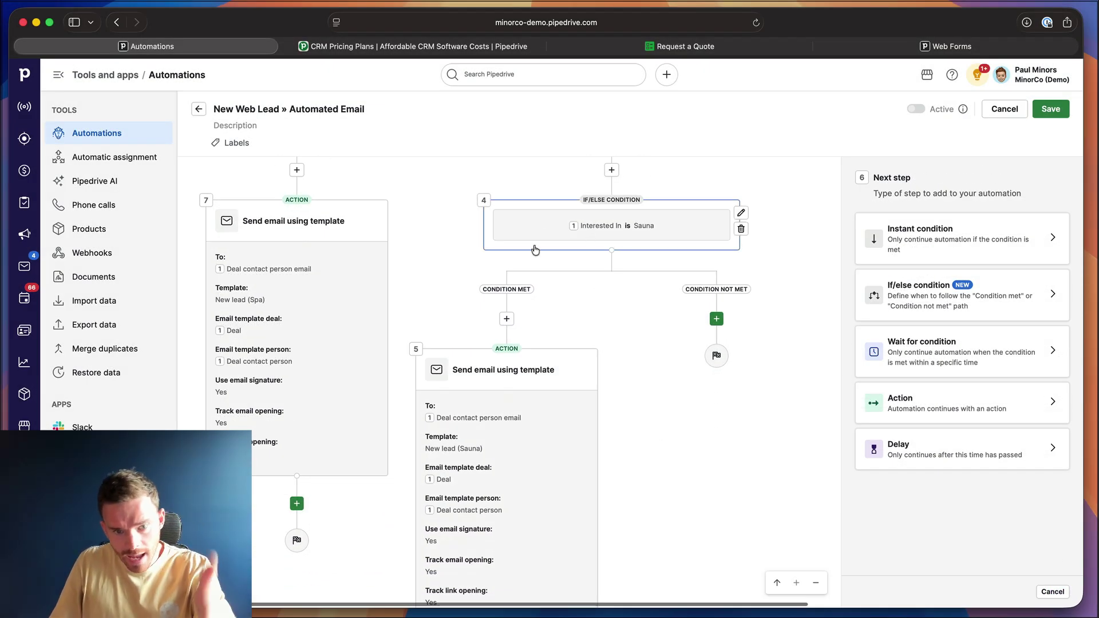
scroll(540, 327, "down", 2)
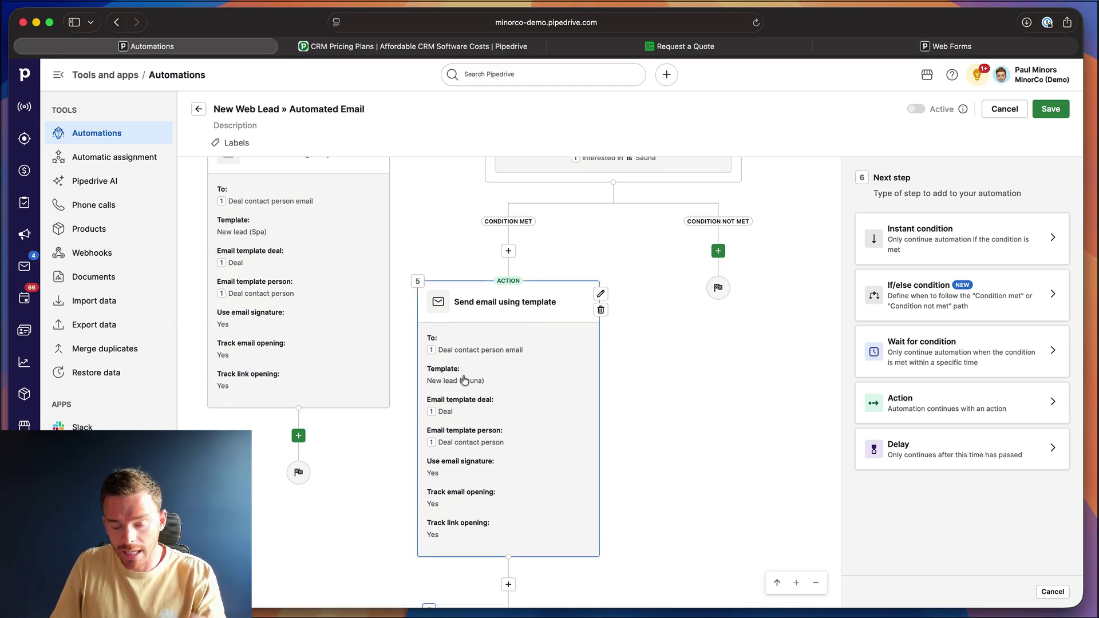
scroll(463, 380, "left", 1)
scroll(470, 380, "up", 5)
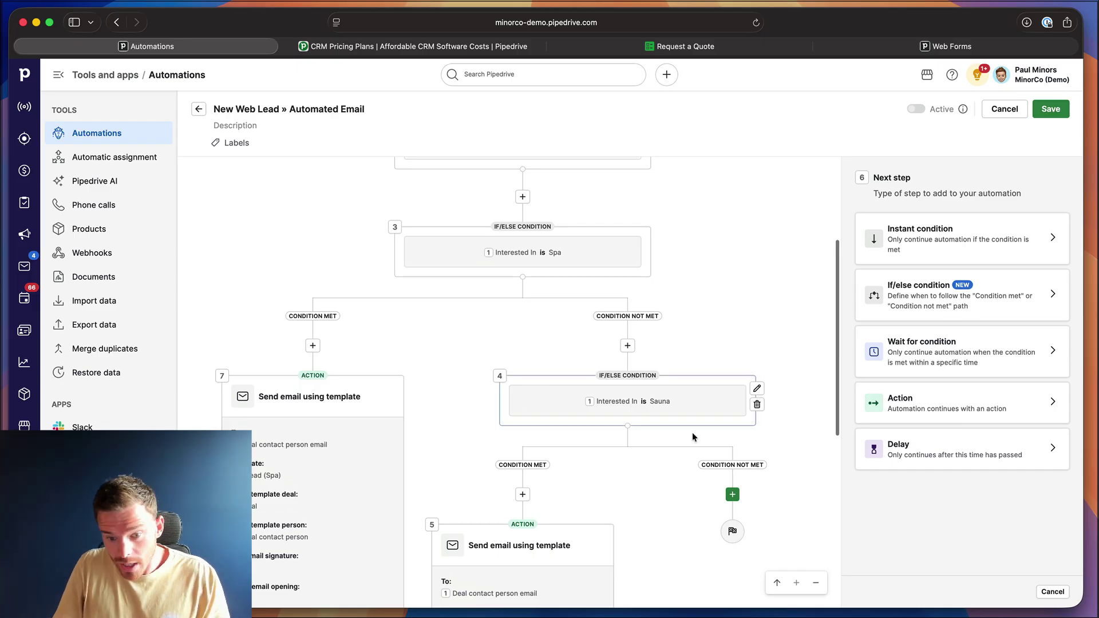
scroll(692, 436, "down", 1)
scroll(727, 416, "down", 1)
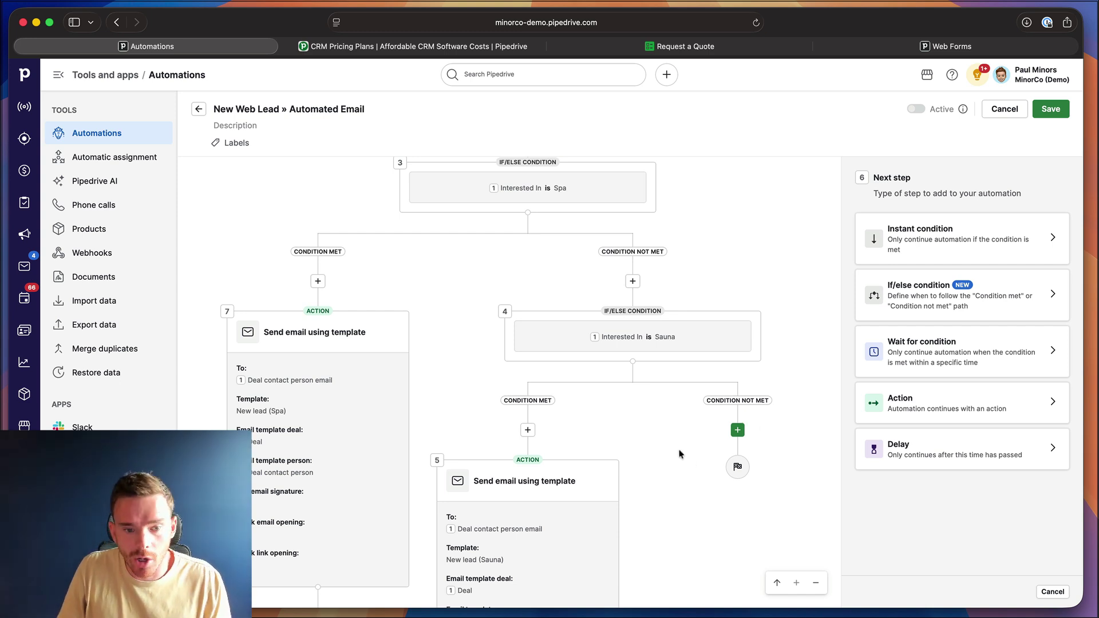
scroll(679, 454, "up", 4)
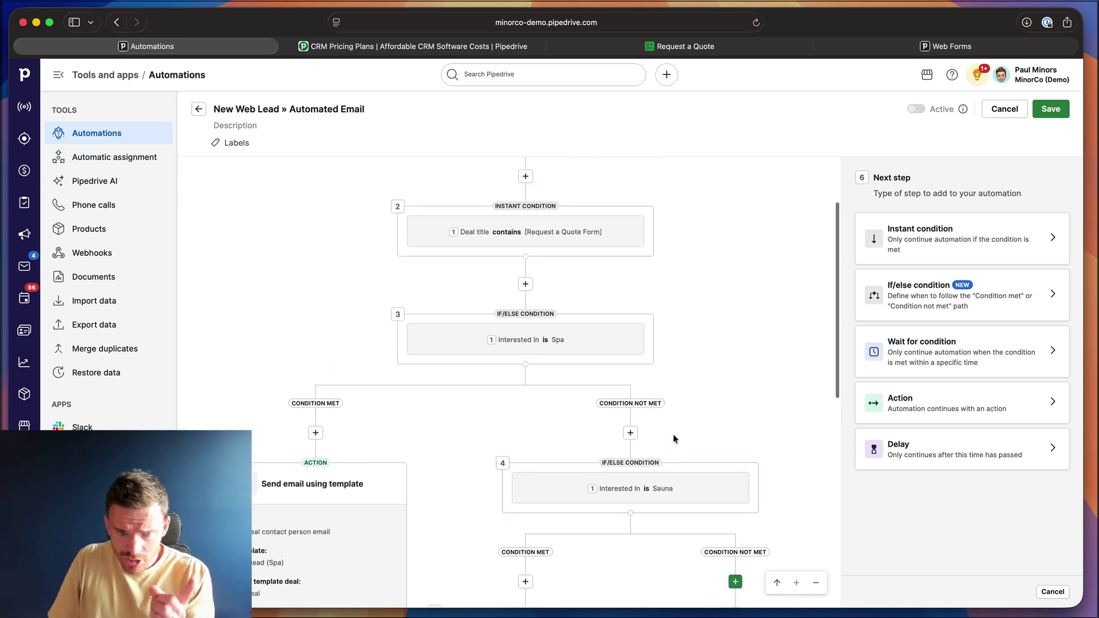
mouse_move(643, 356)
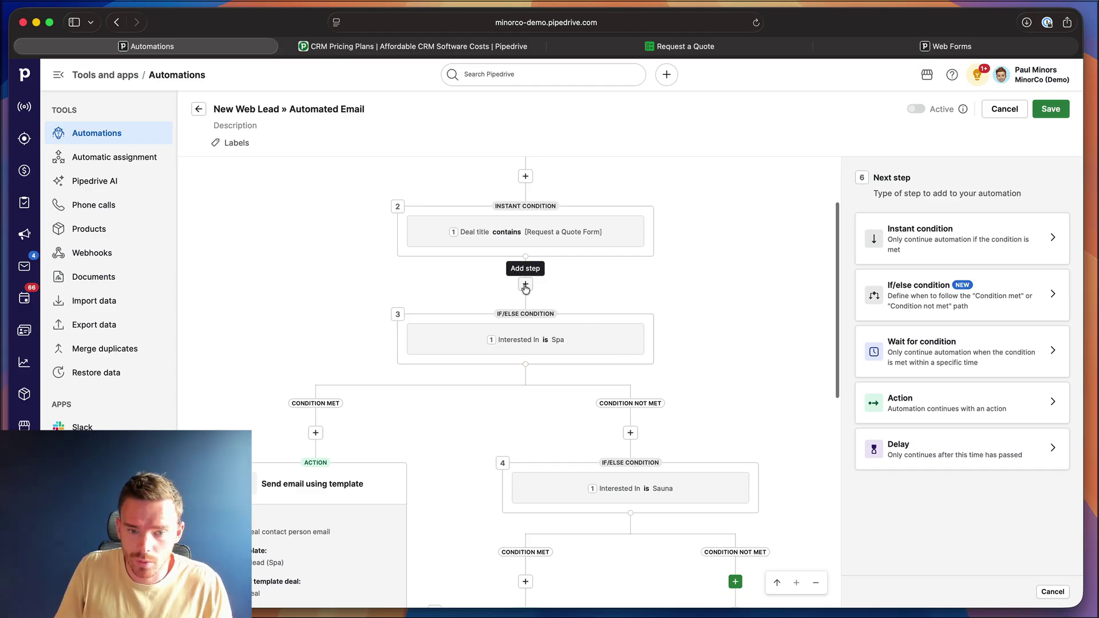
scroll(623, 289, "up", 2)
mouse_move(471, 419)
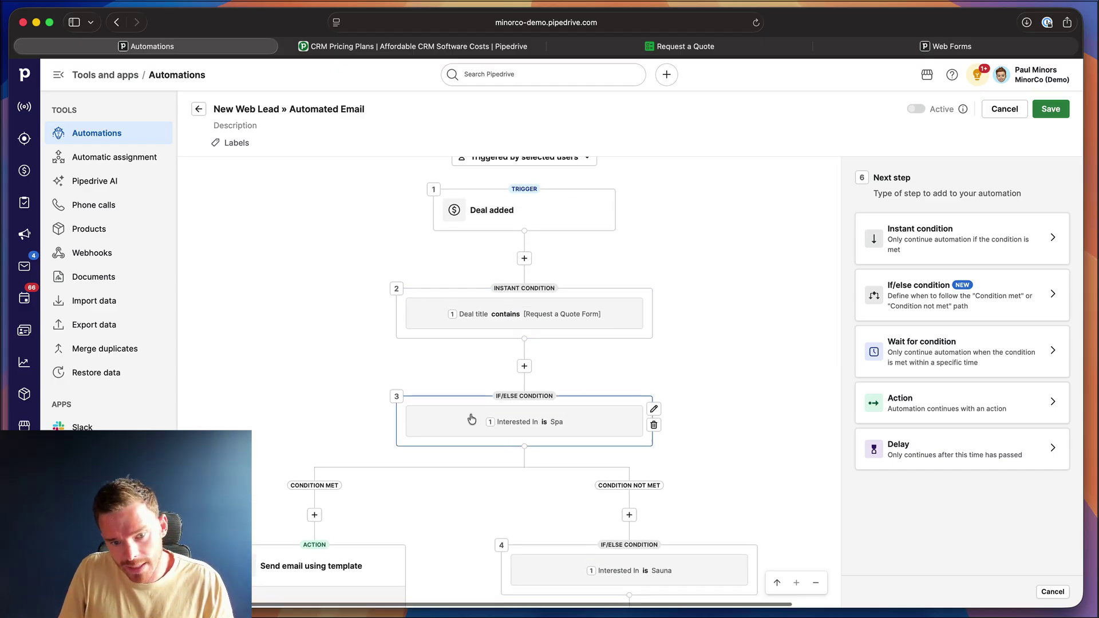
Insert a Create activity action as step 3 with Assigned to, Linked deal and Linked organization fields
left_click(524, 366)
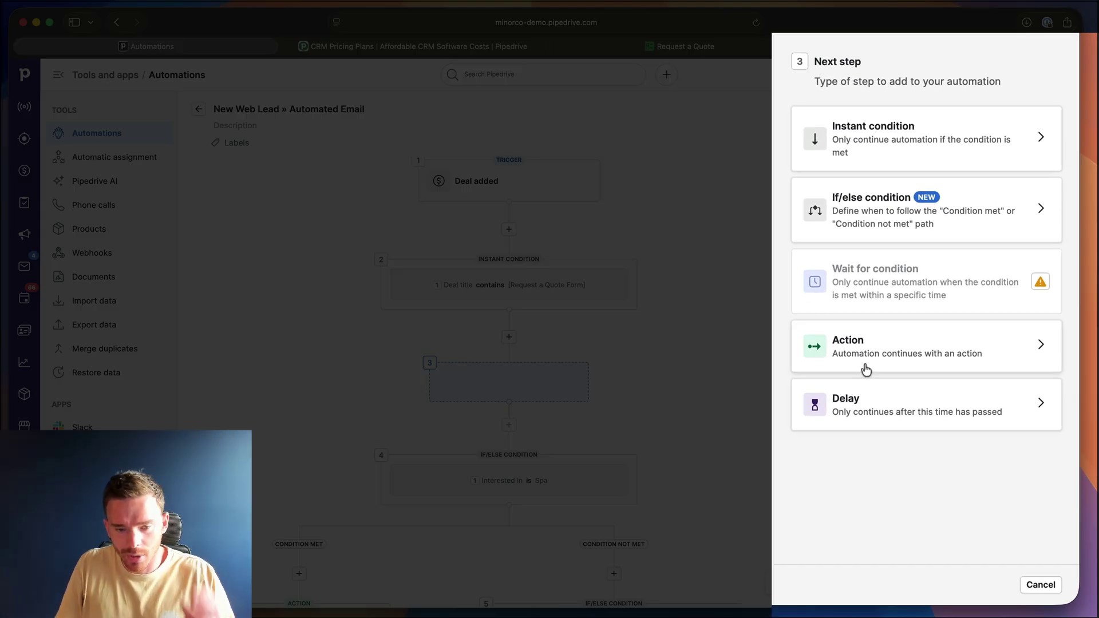
left_click(868, 365)
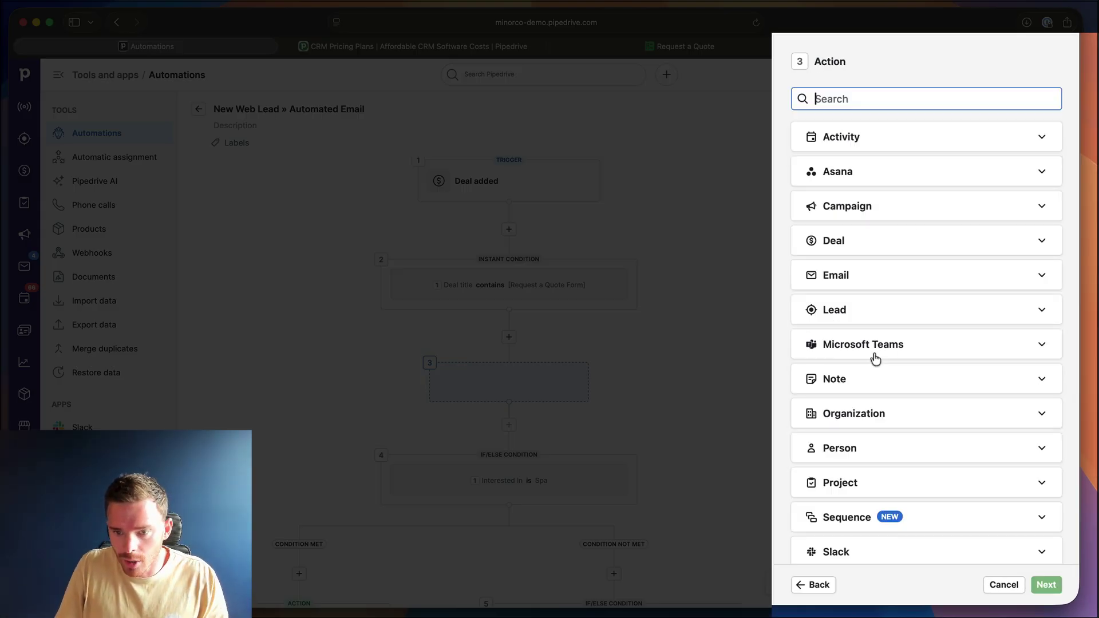
left_click(891, 140)
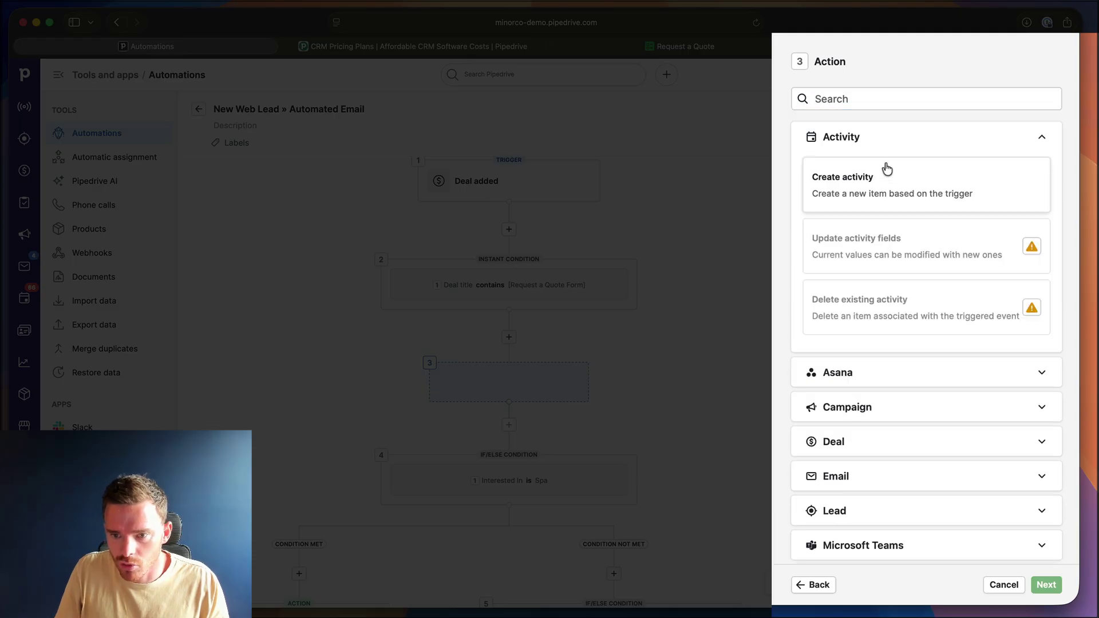
left_click(863, 180)
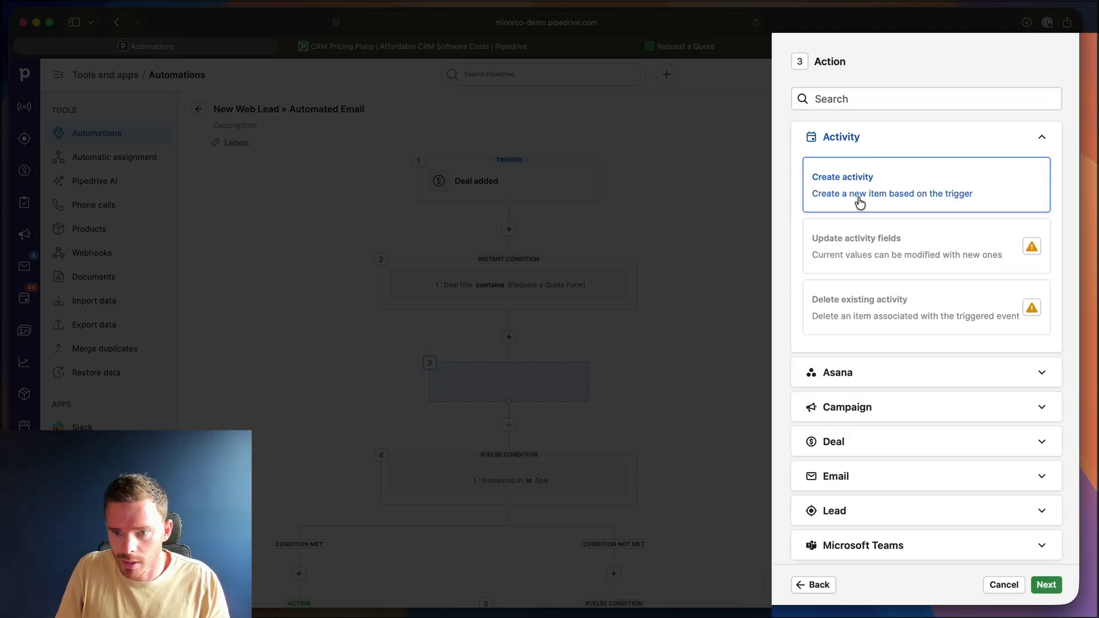
left_click(1046, 585)
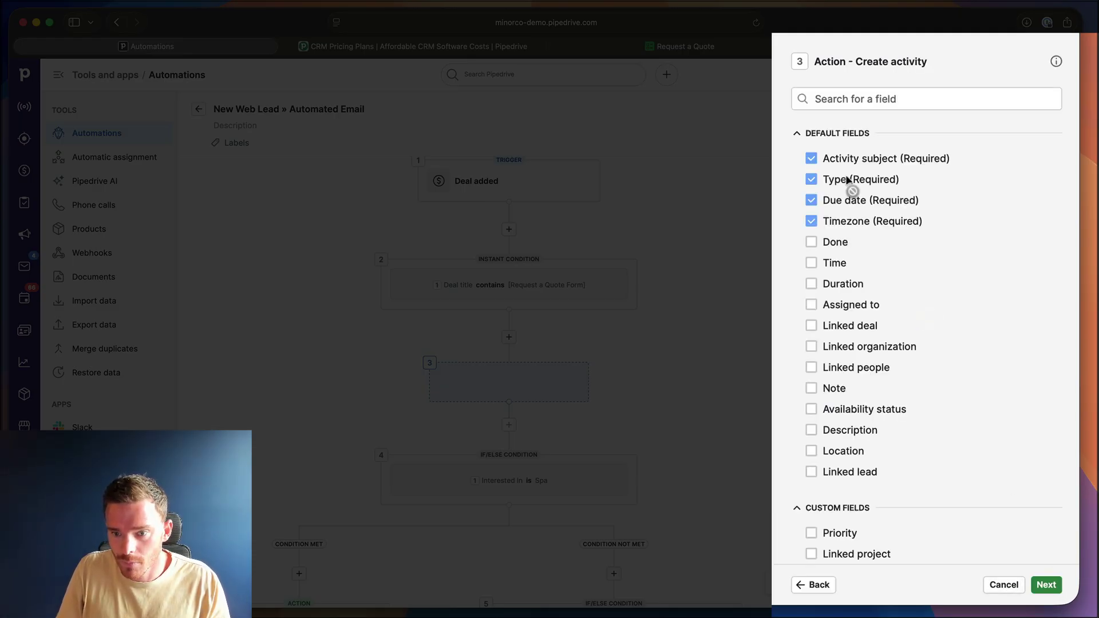
left_click(846, 305)
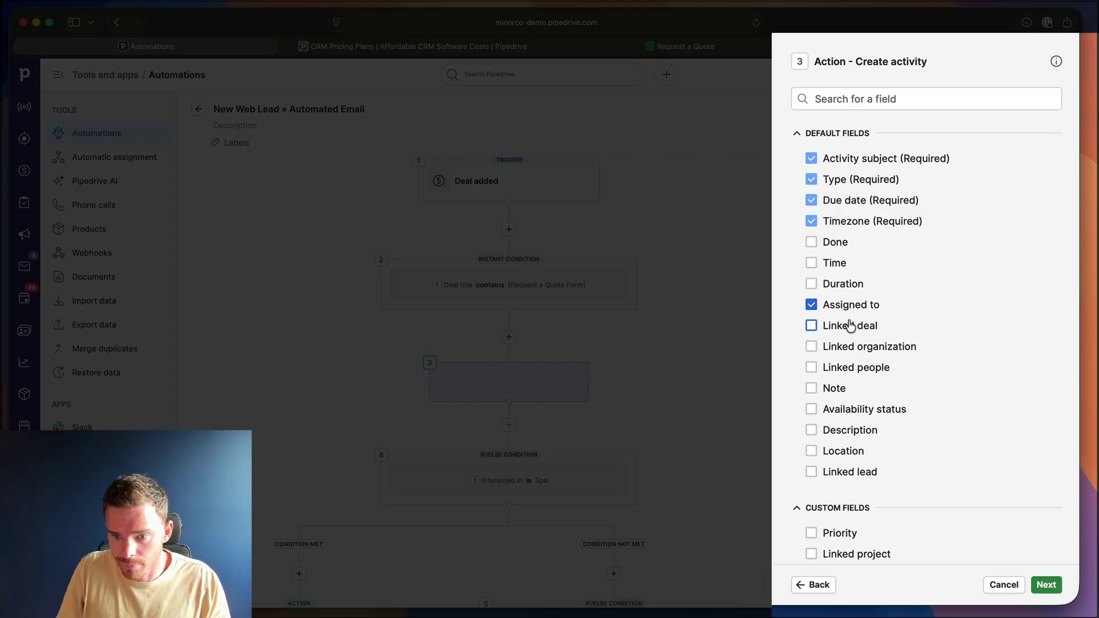
left_click(847, 325)
left_click(849, 346)
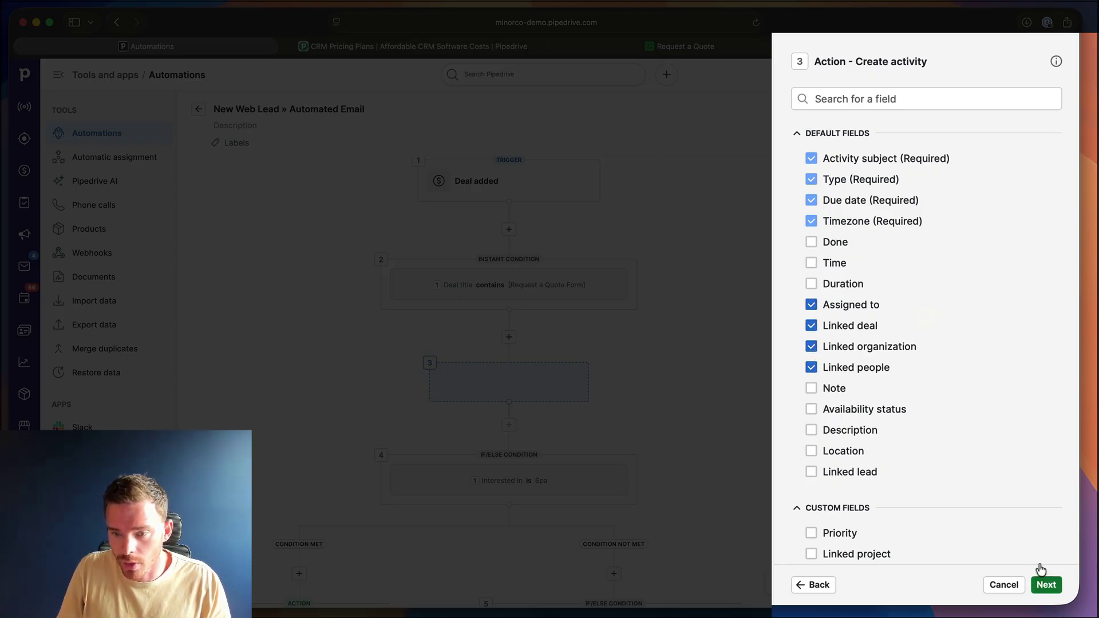
left_click(1046, 584)
Set the activity subject to 'Call new lead', type Call, due the same day
left_click(904, 119)
type("Call")
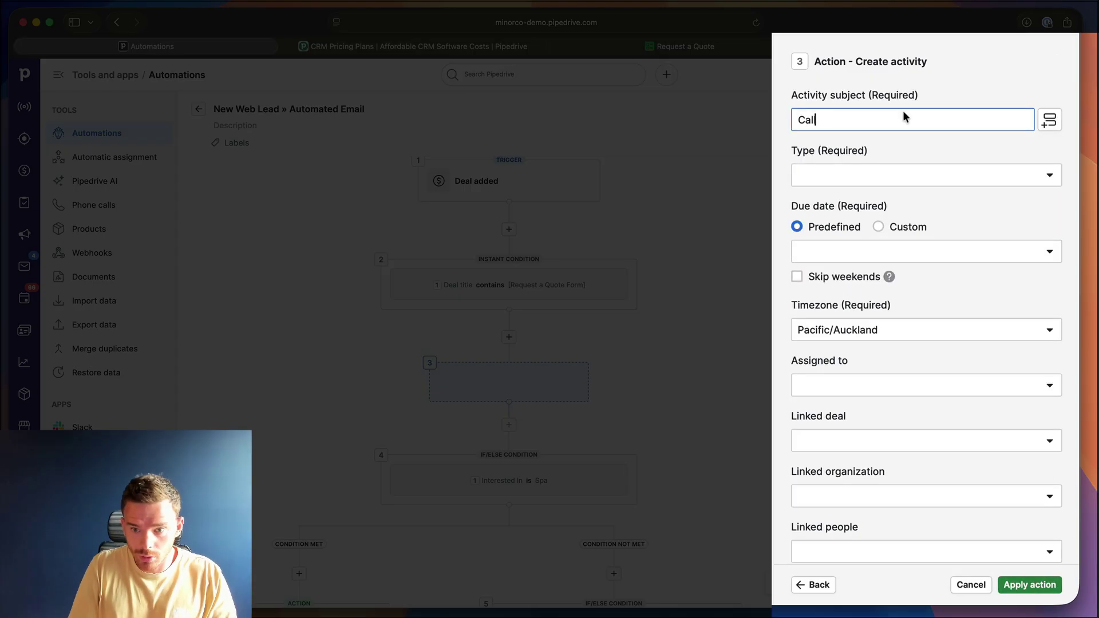
key("BackSpace")
key("BackSpace")
key("BackSpace")
key("BackSpace")
type("new")
key("Tab")
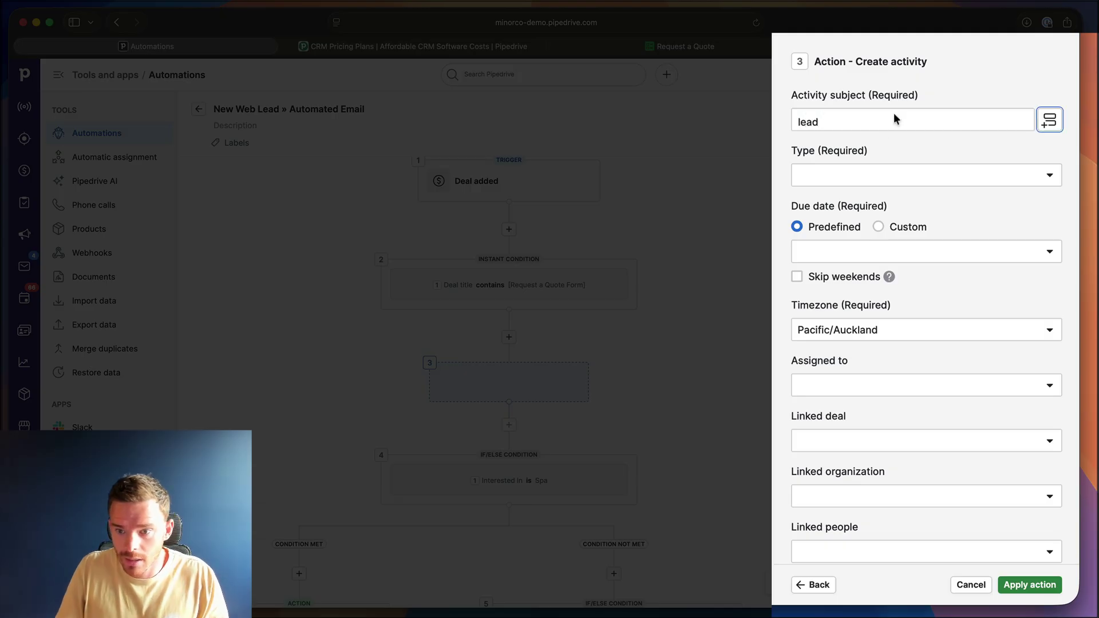
left_click(881, 175)
left_click(852, 270)
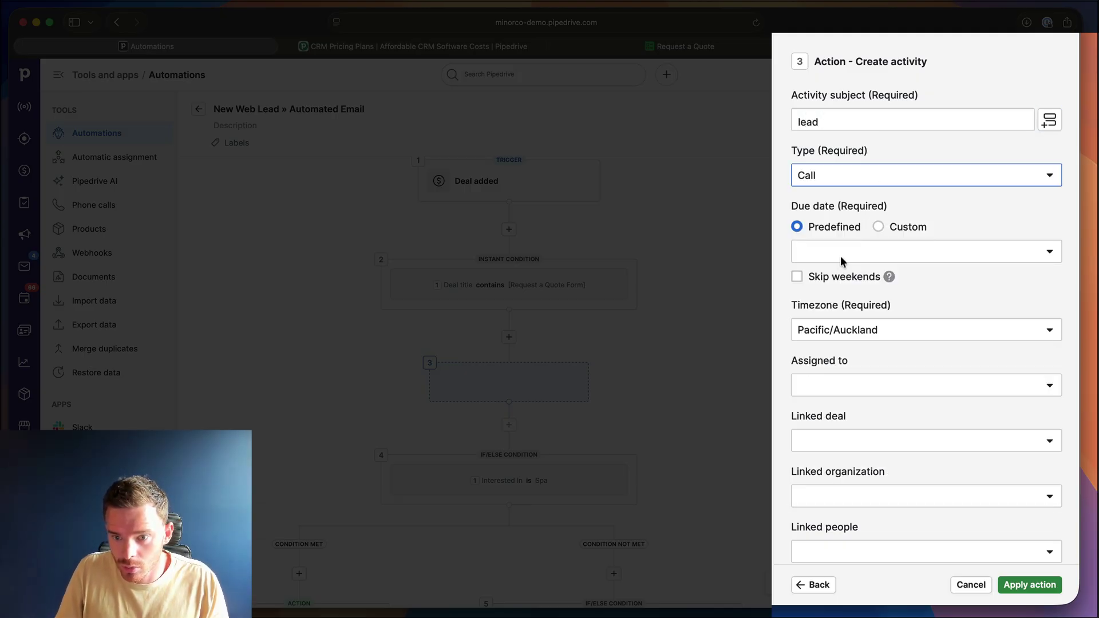
left_click(840, 256)
left_click(851, 325)
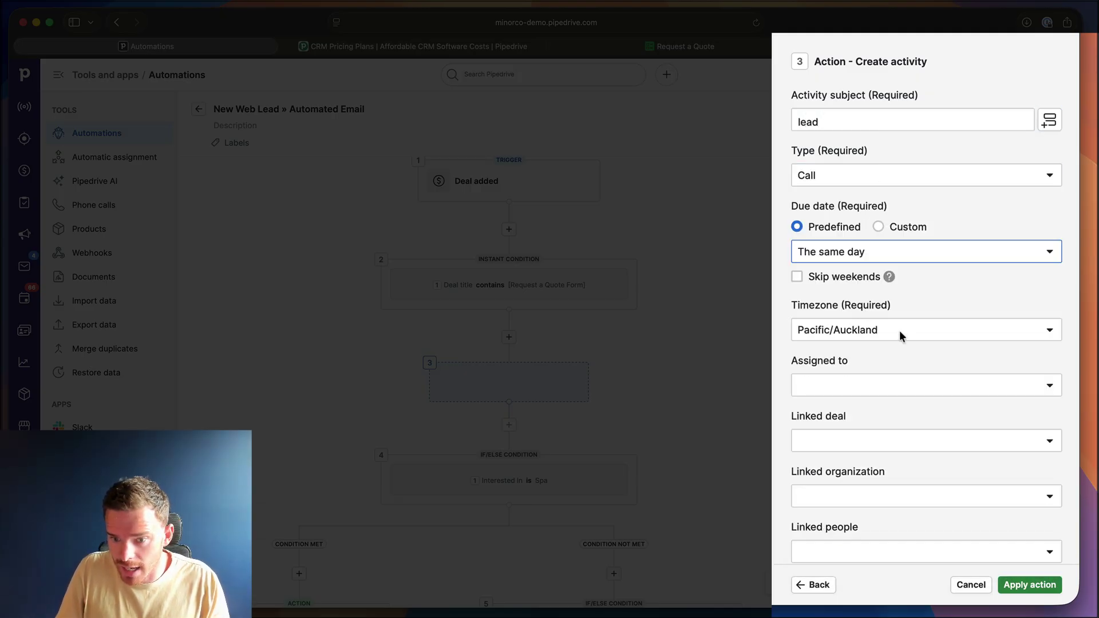
Assign the activity to the deal owner, link the deal, organization and contact person, and apply
scroll(909, 359, "down", 1)
left_click(867, 370)
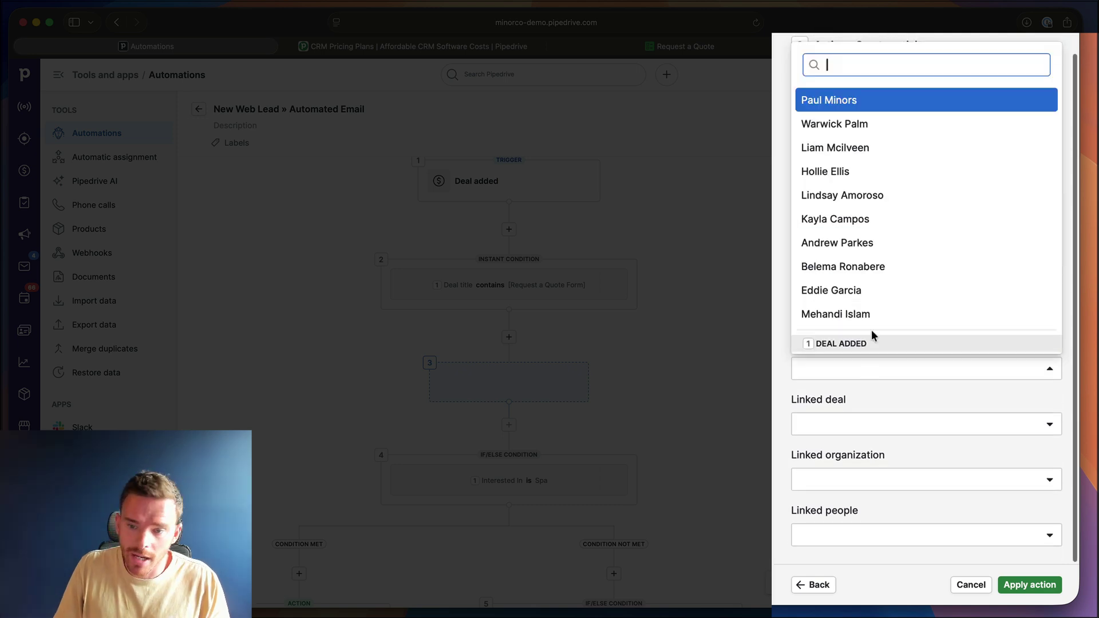
scroll(887, 172, "down", 4)
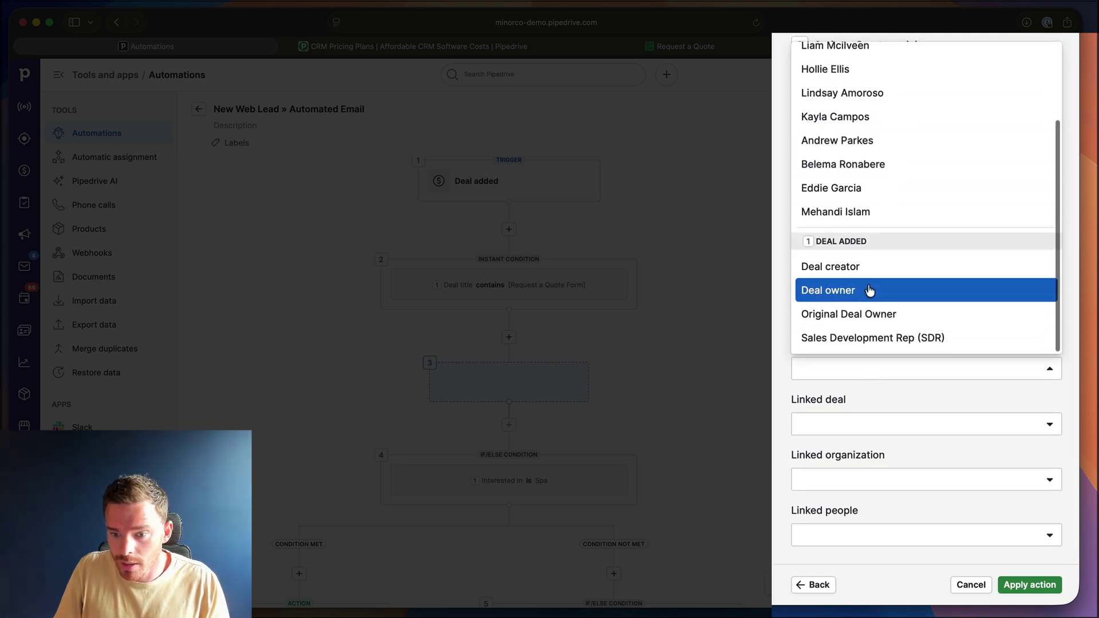
left_click(868, 290)
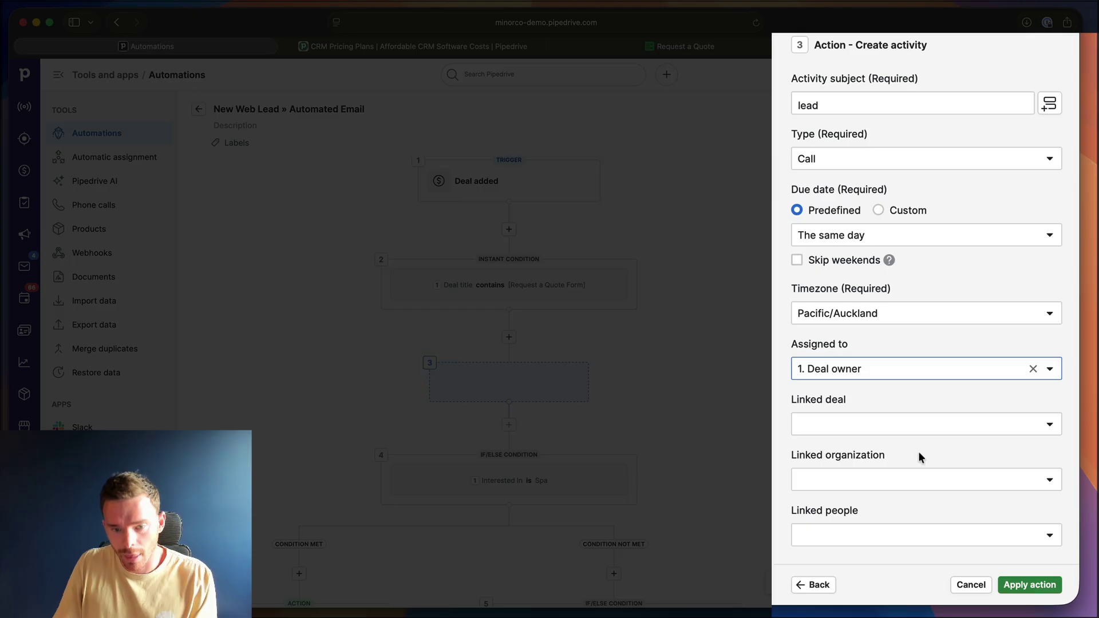
left_click(895, 424)
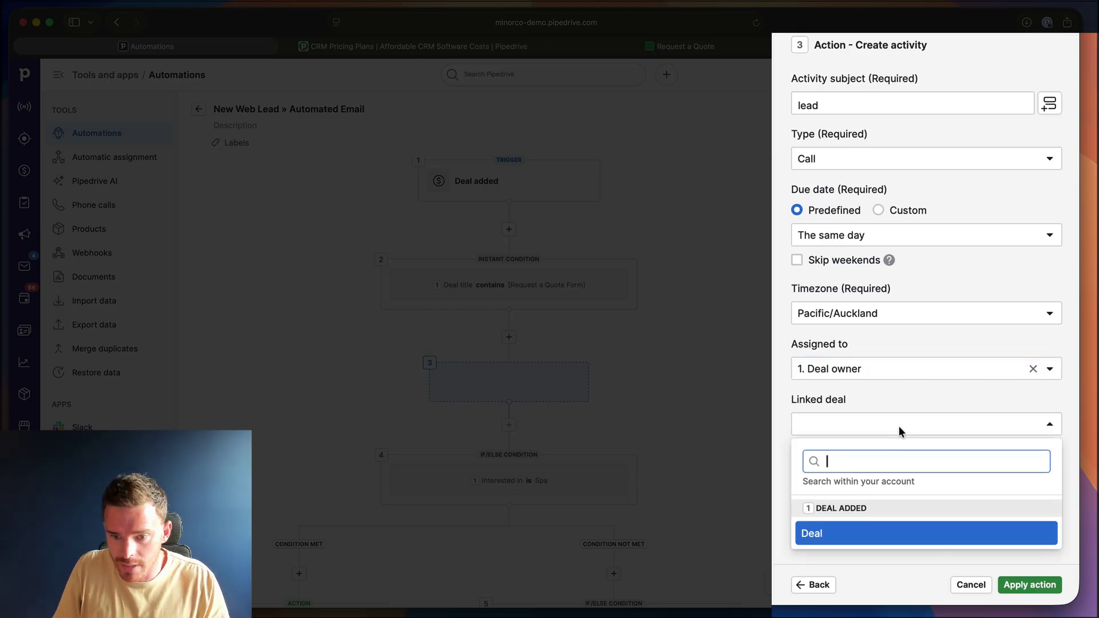
left_click(856, 536)
left_click(857, 487)
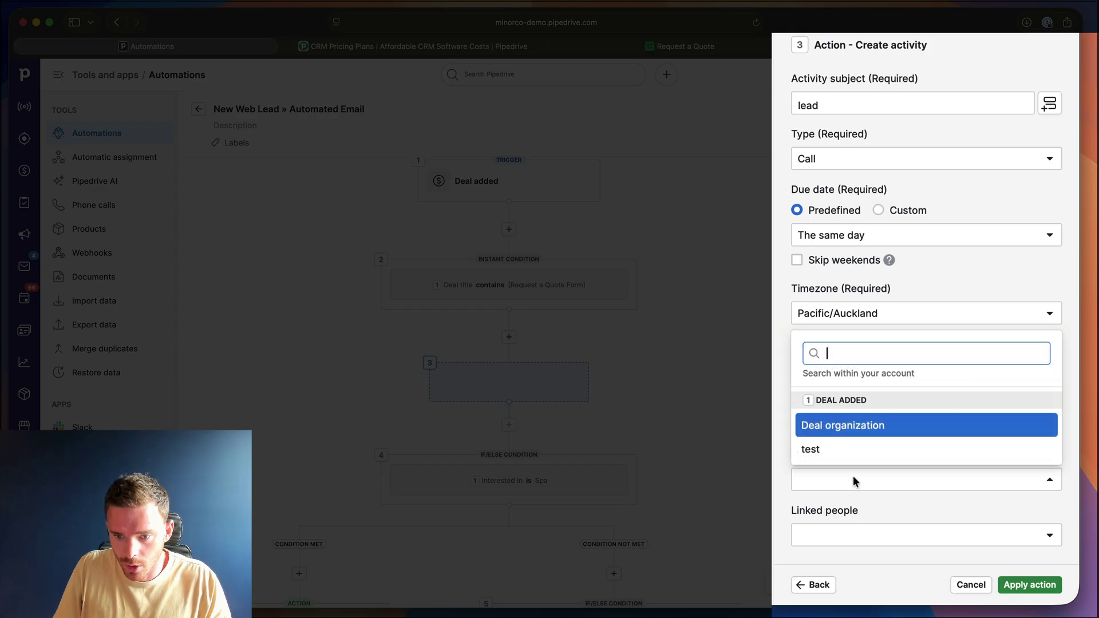
left_click(853, 426)
left_click(859, 530)
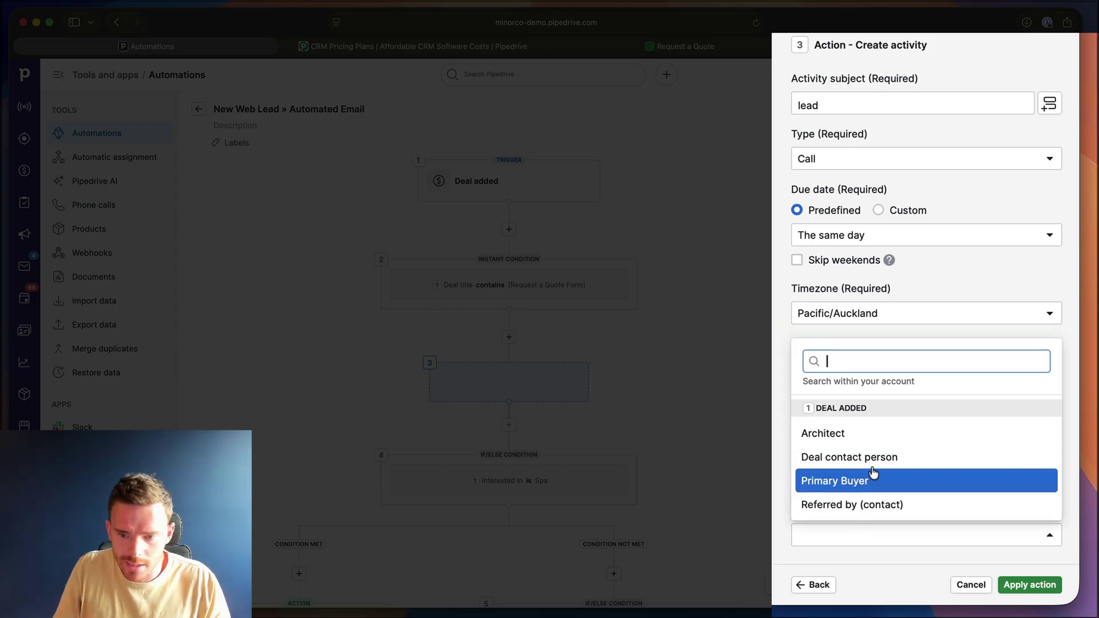
left_click(879, 457)
left_click(1044, 591)
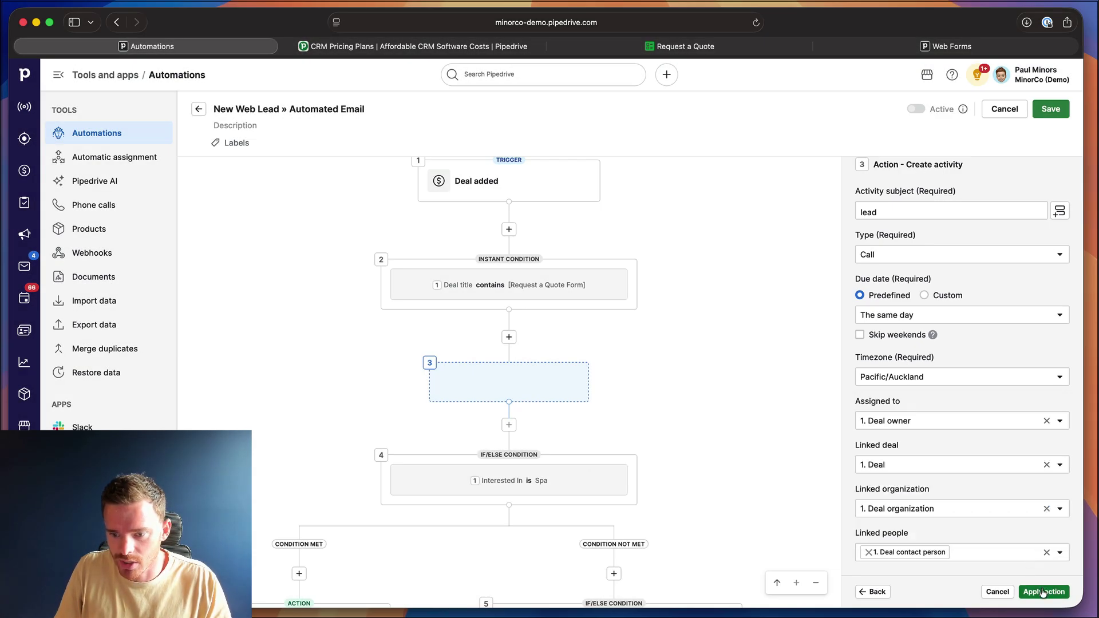
Scroll through the finished automation workflow to review all its steps
scroll(657, 308, "down", 10)
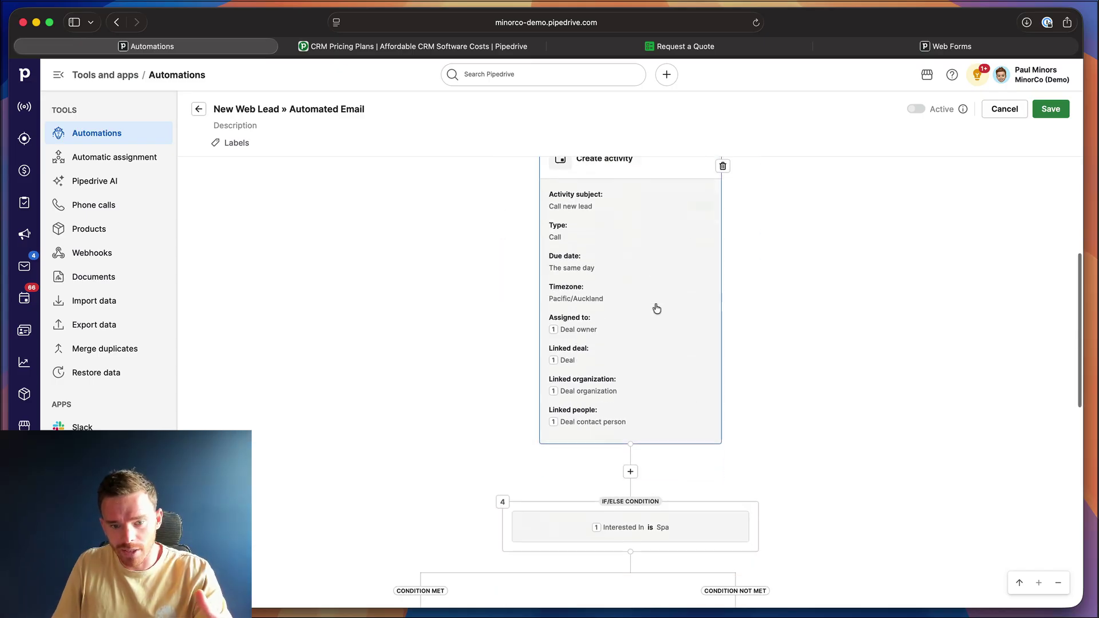
scroll(657, 309, "up", 5)
scroll(656, 319, "down", 7)
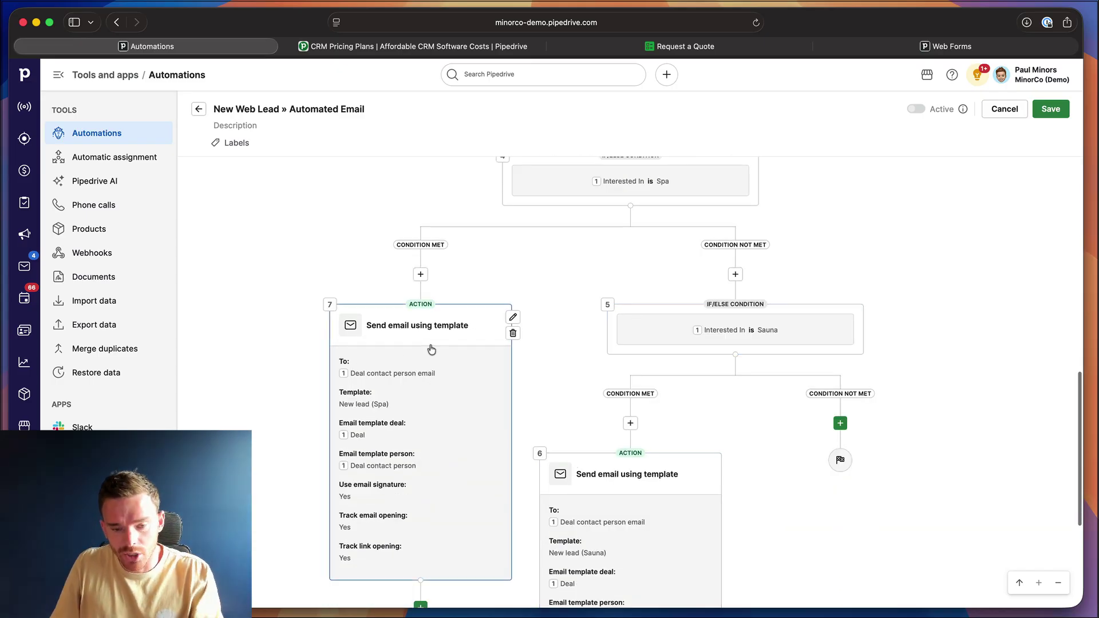
scroll(548, 353, "down", 5)
scroll(553, 352, "up", 10)
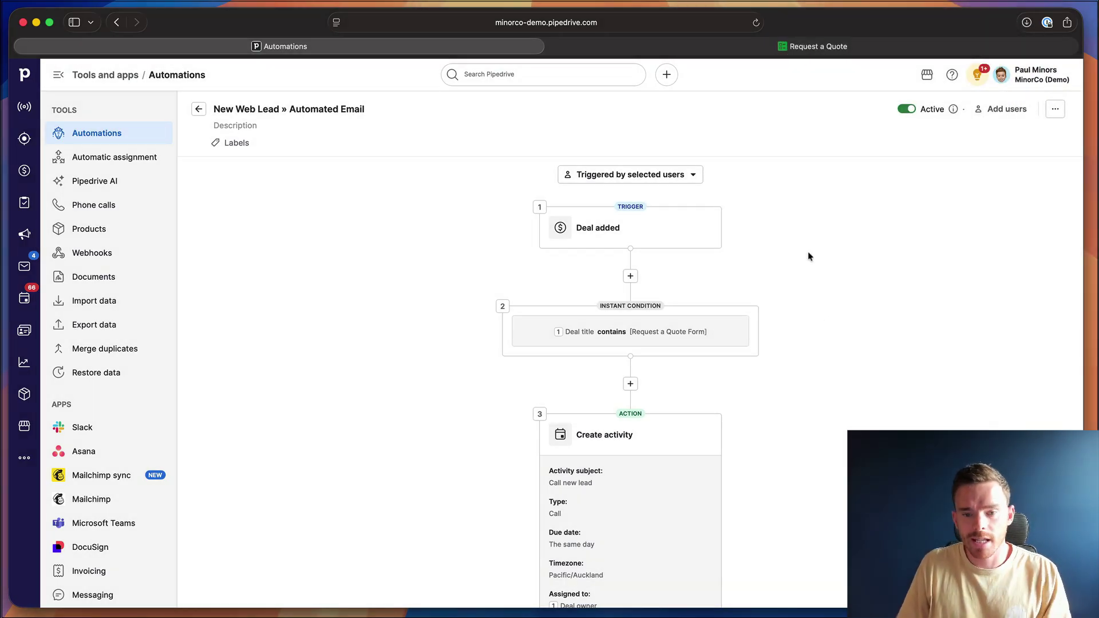
Submit the filled Request a Quote test form with Sauna selected
left_click(759, 49)
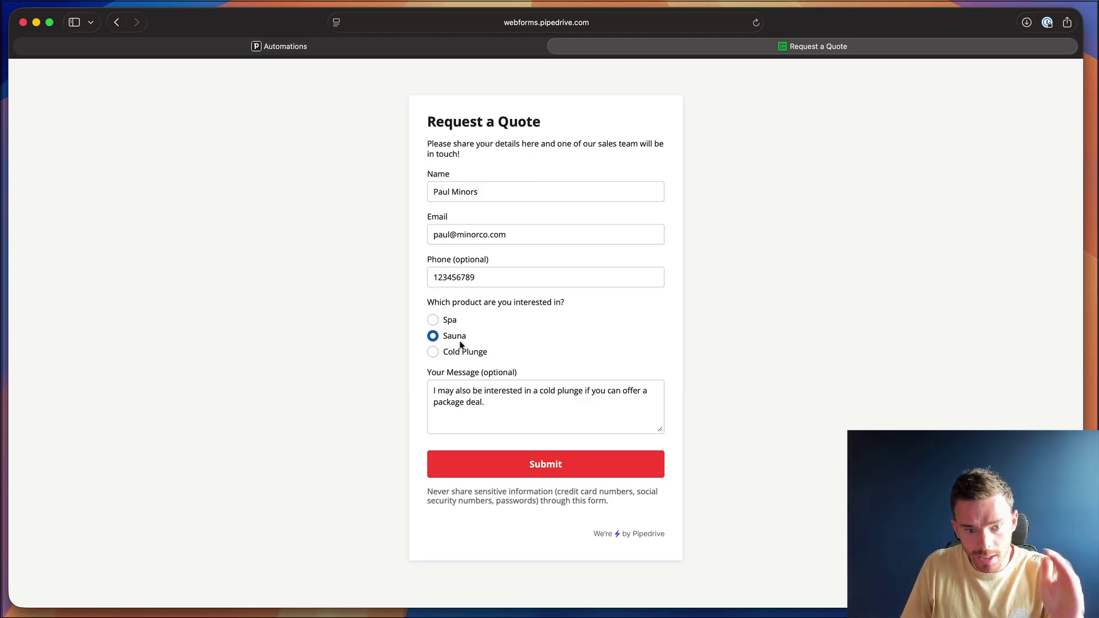
left_click_drag(486, 410, 402, 372)
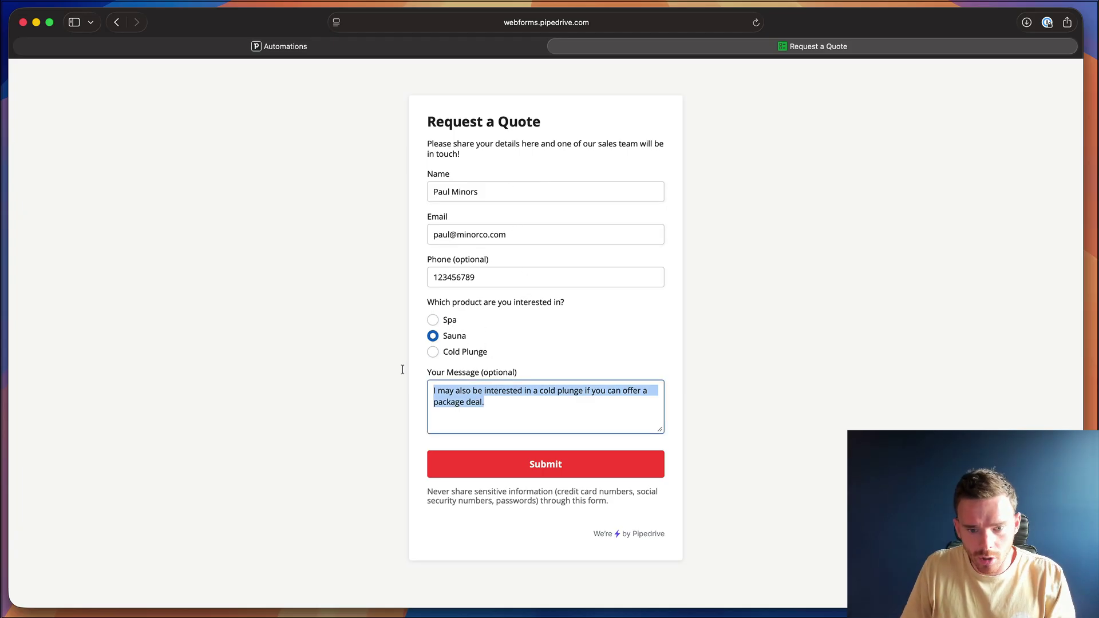
left_click(483, 390)
left_click(537, 476)
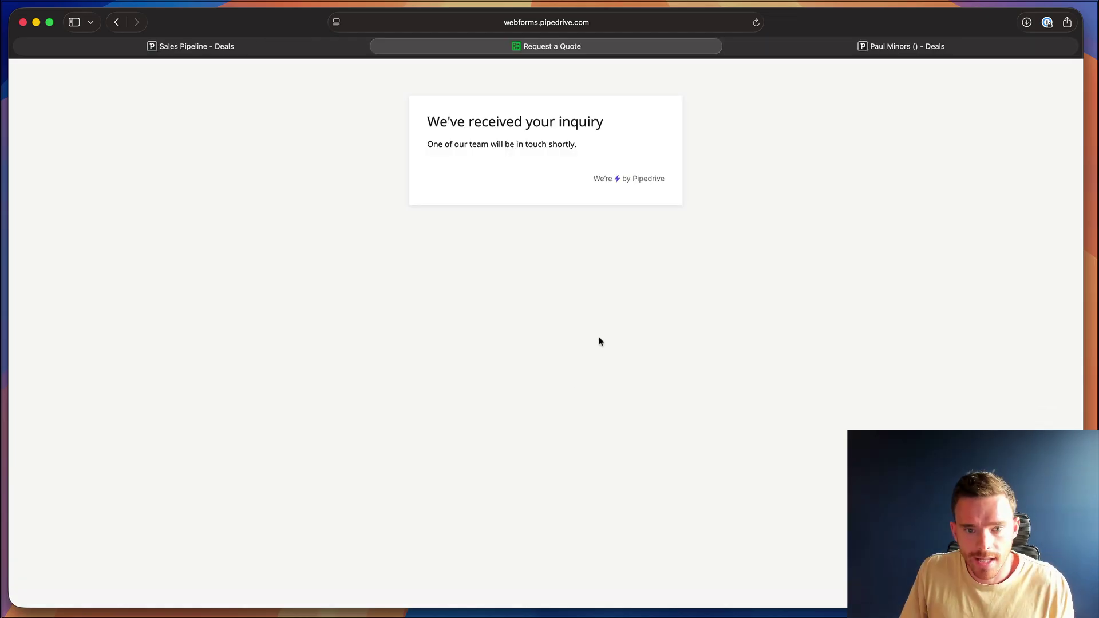
Open the new Request a Quote Form deal card in the Qualified Lead column
left_click(307, 46)
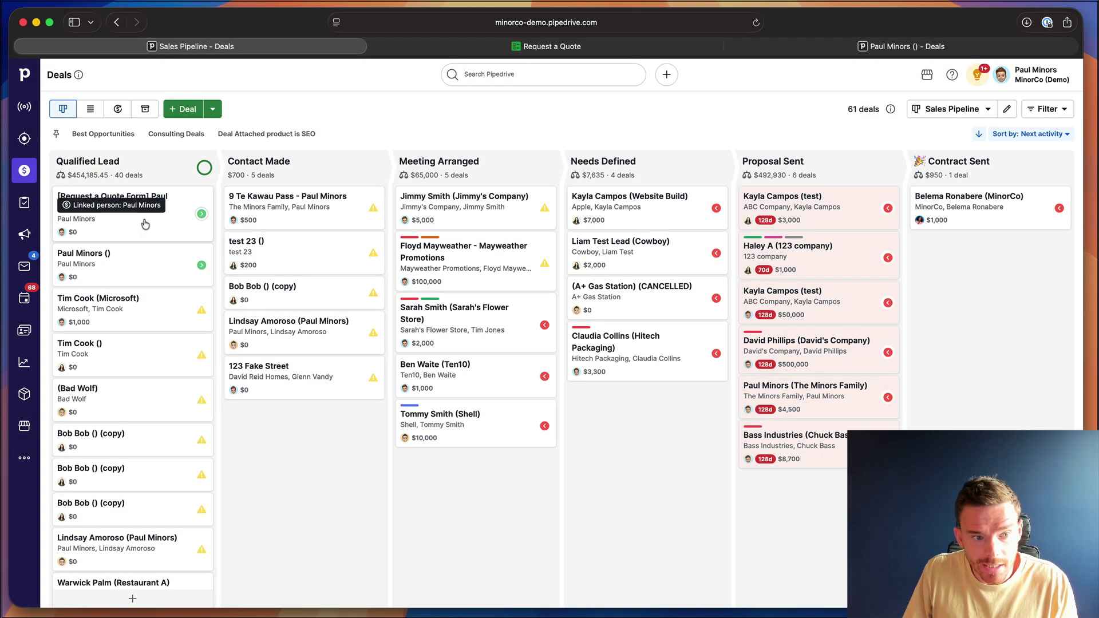
left_click(147, 225)
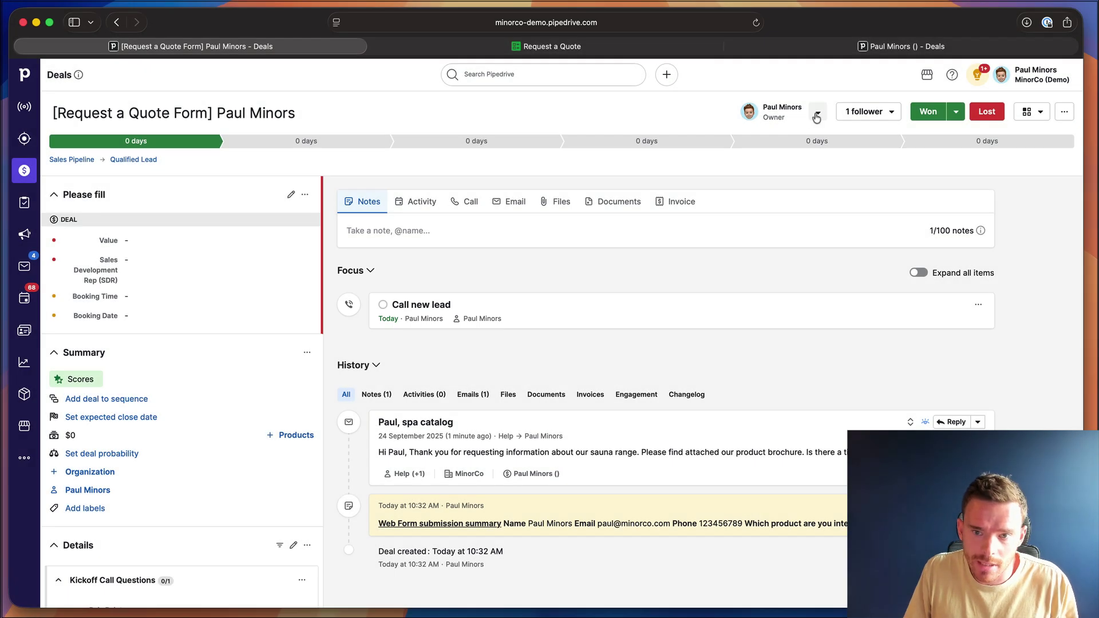
left_click(817, 114)
left_click(815, 113)
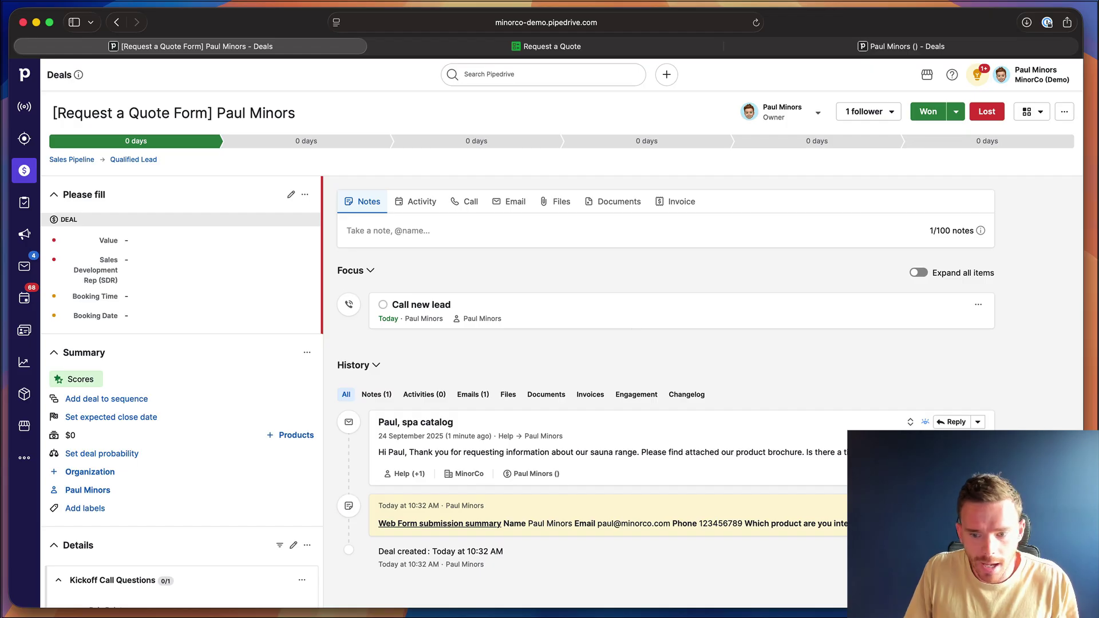
left_click(698, 491)
scroll(698, 485, "down", 3)
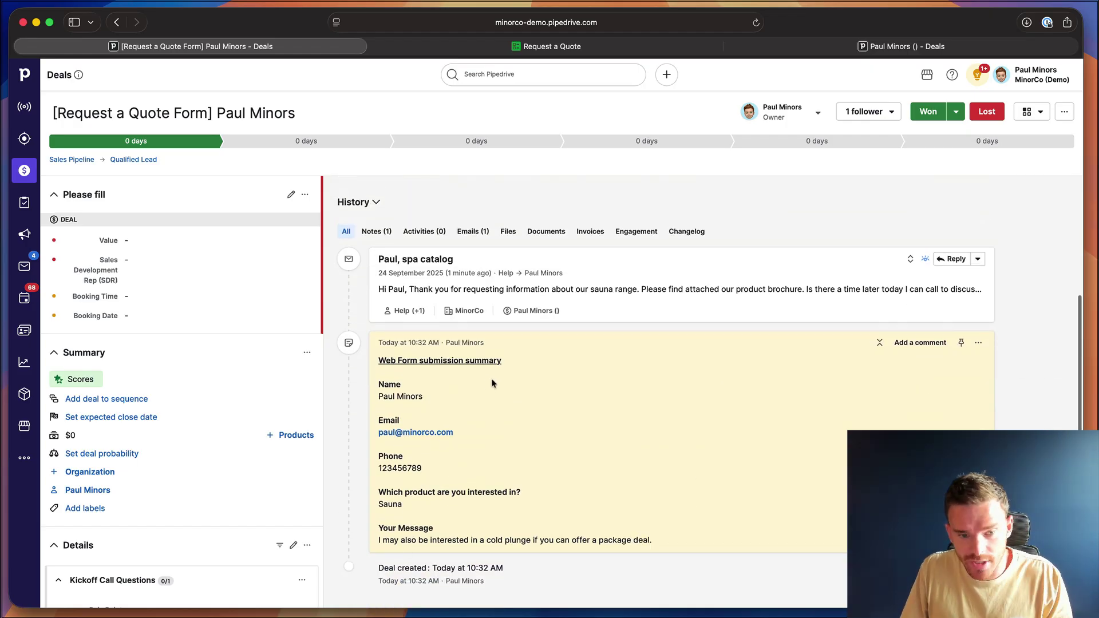
scroll(567, 362, "up", 1)
left_click(882, 367)
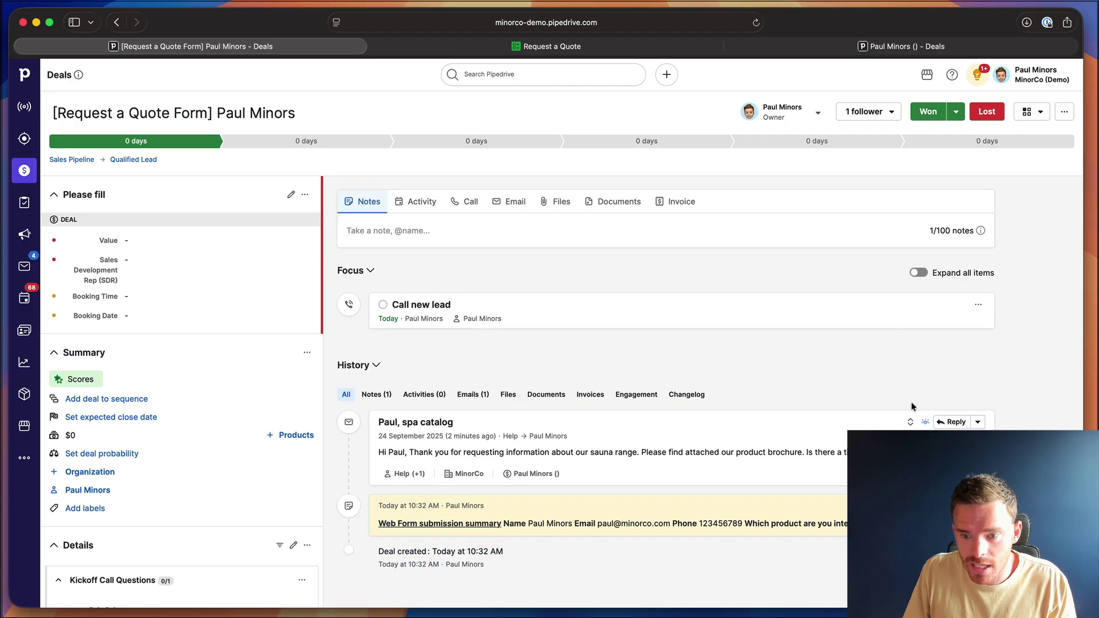
left_click(910, 416)
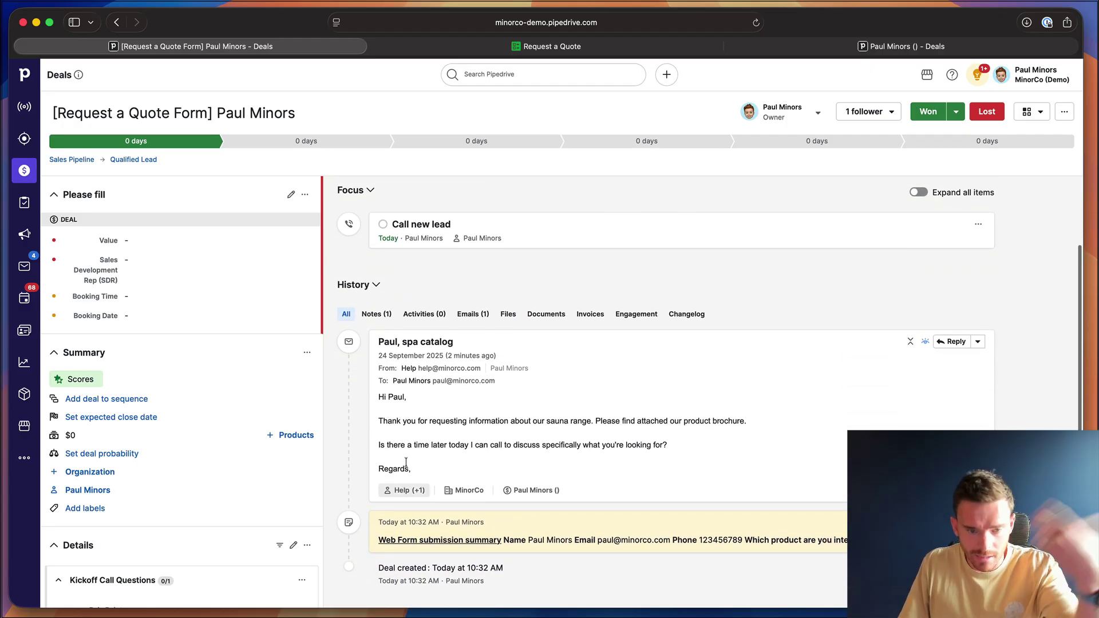
left_click(910, 342)
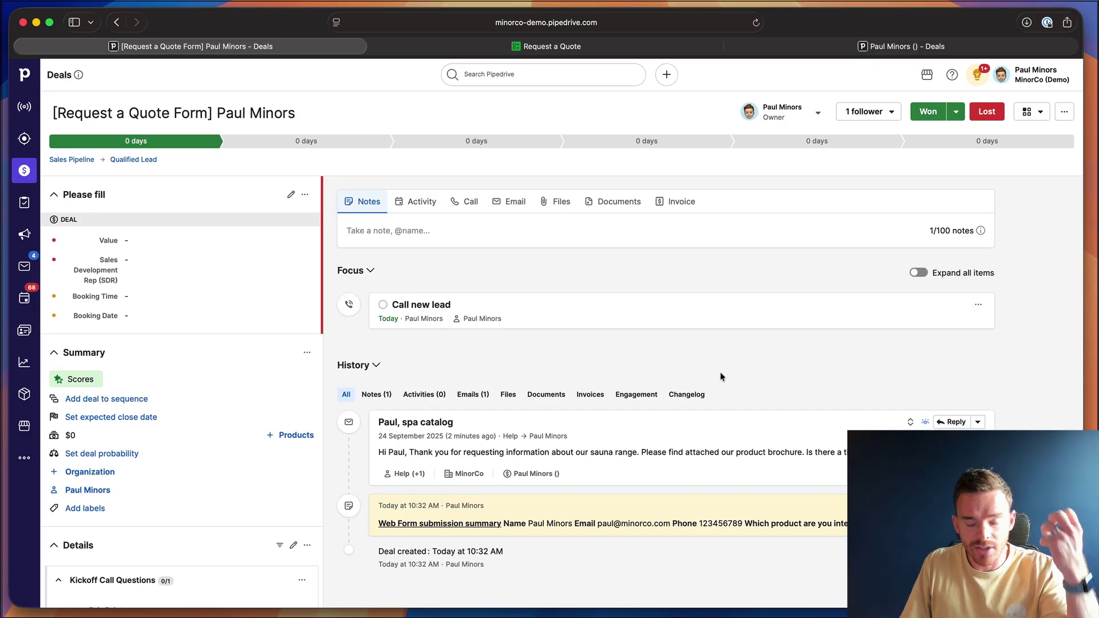